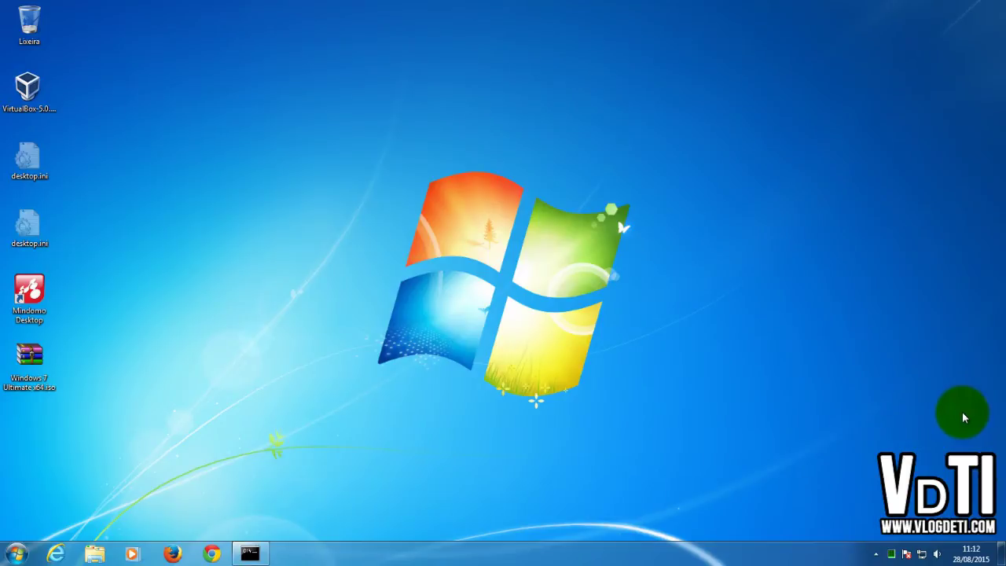
{"action": "left_click", "coordinate": [28, 88]}
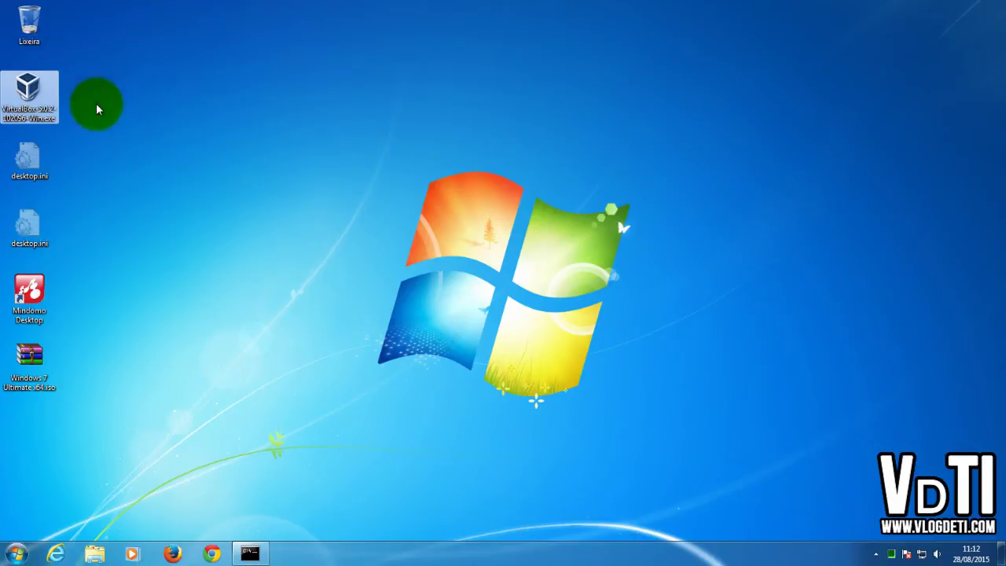
{"action": "left_click", "coordinate": [38, 360]}
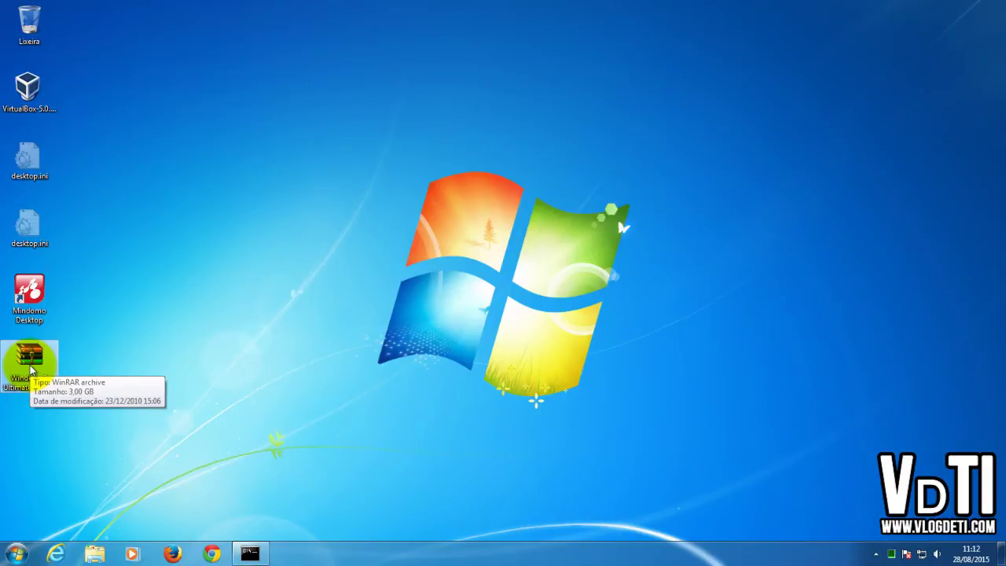
{"action": "left_click", "coordinate": [179, 290]}
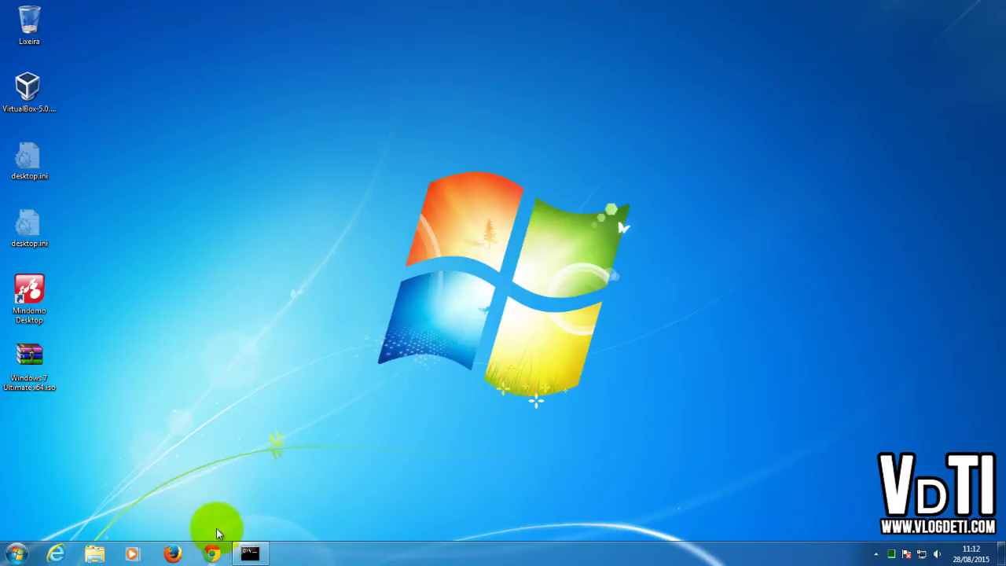
- Open Google Chrome and search Google for "oracle virtualbox"
{"action": "left_click", "coordinate": [210, 554]}
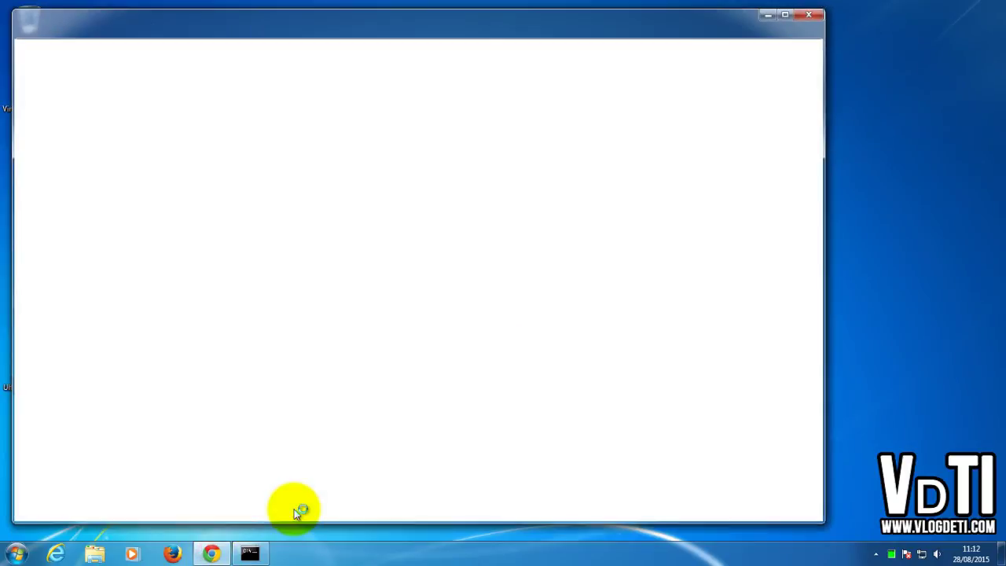
{"action": "left_click_drag", "start_coordinate": [256, 23], "coordinate": [359, 26]}
{"action": "left_click", "coordinate": [414, 262]}
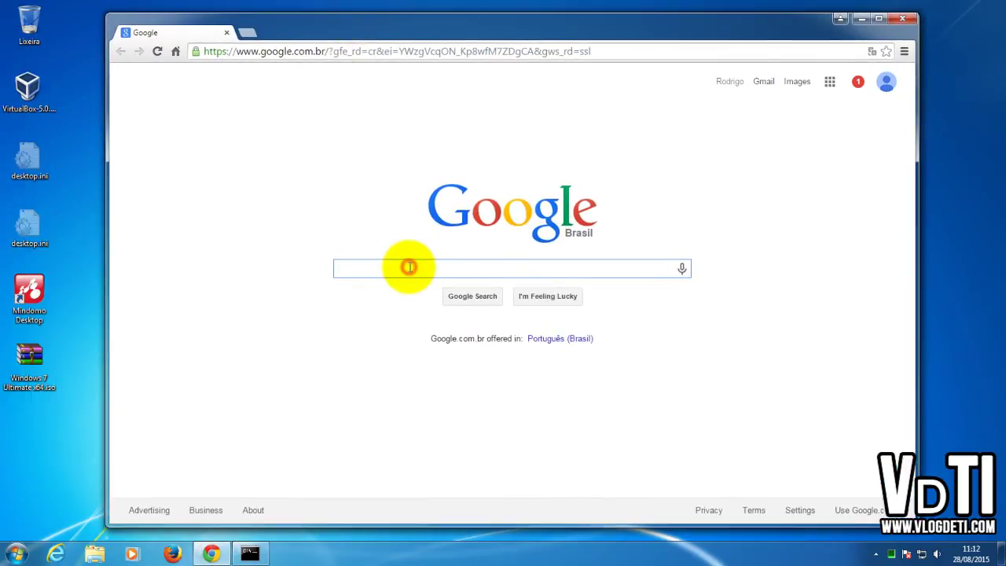
{"action": "type", "text": "vm"}
{"action": "key", "text": "BackSpace"}
{"action": "key", "text": "BackSpace"}
{"action": "type", "text": "oracle virtualbox"}
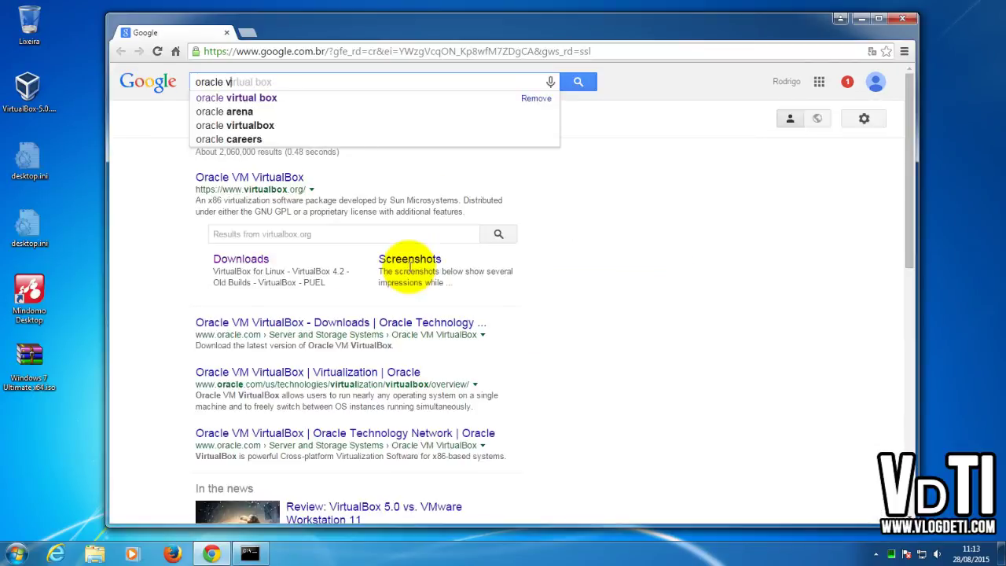
{"action": "key", "text": "Return"}
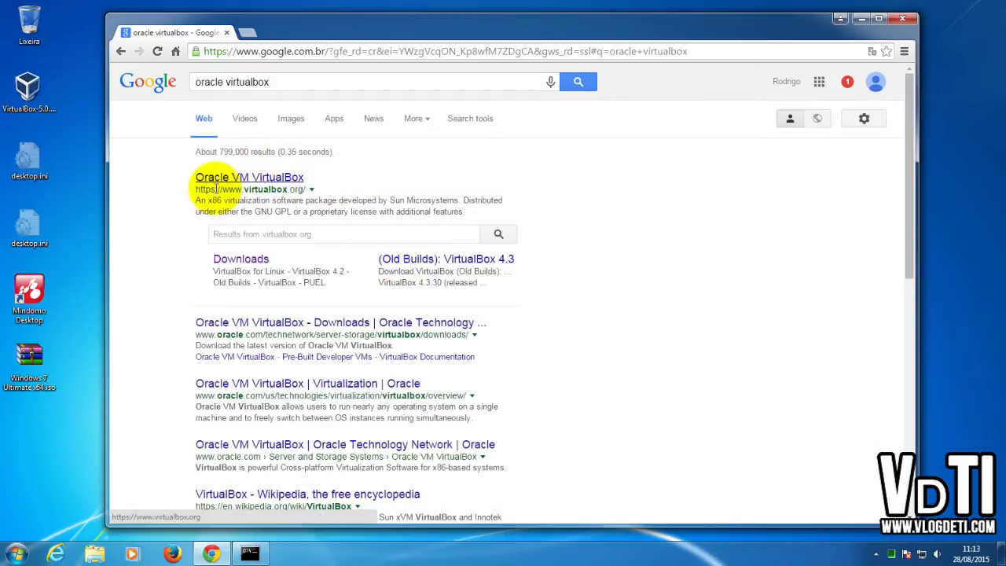
- Go to the official virtualbox.org site from the search results and open its Downloads page
{"action": "left_click_drag", "start_coordinate": [223, 189], "coordinate": [305, 190]}
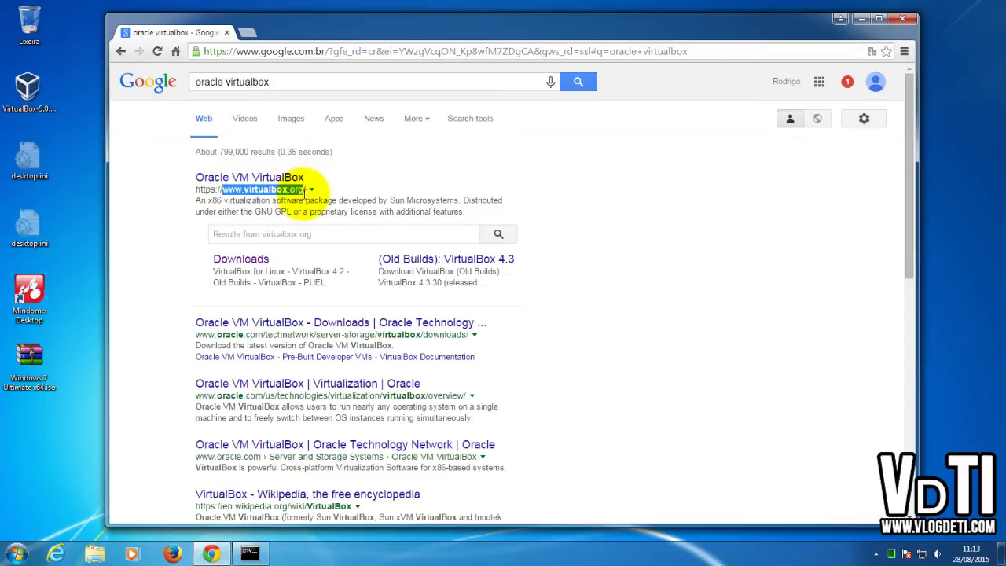
{"action": "left_click", "coordinate": [259, 176]}
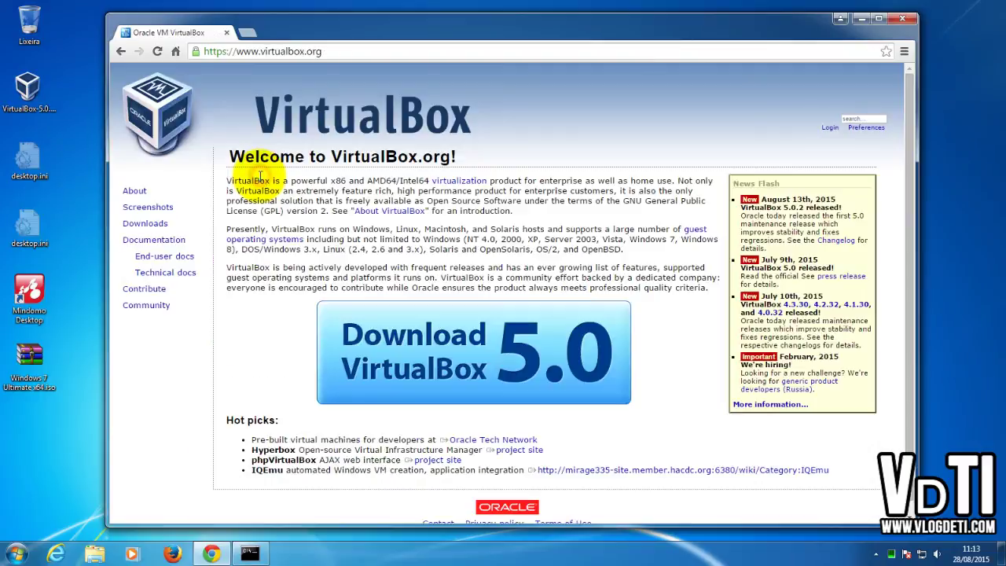
{"action": "left_click_drag", "start_coordinate": [360, 28], "coordinate": [348, 23]}
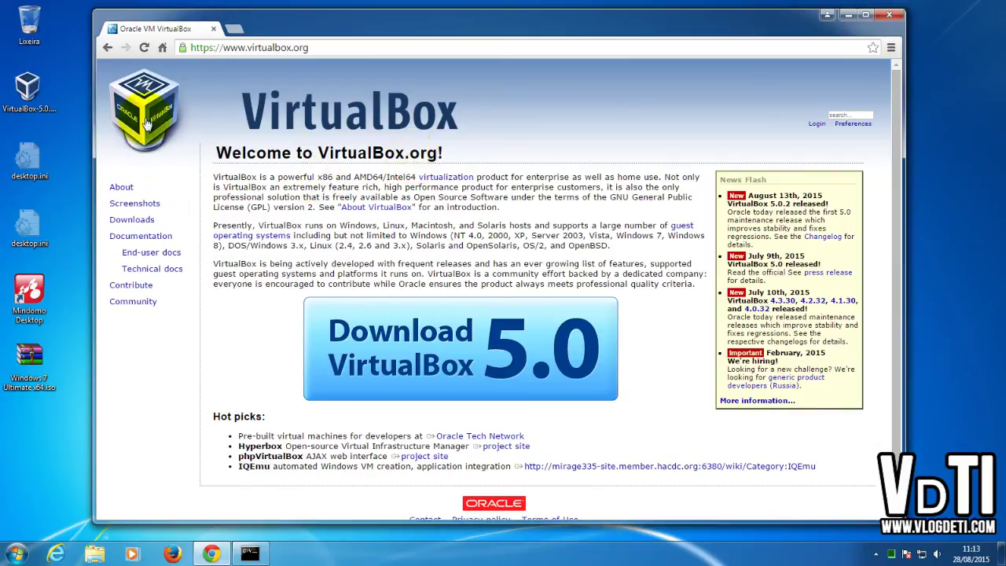
{"action": "double_click", "coordinate": [132, 220]}
{"action": "left_click", "coordinate": [133, 223]}
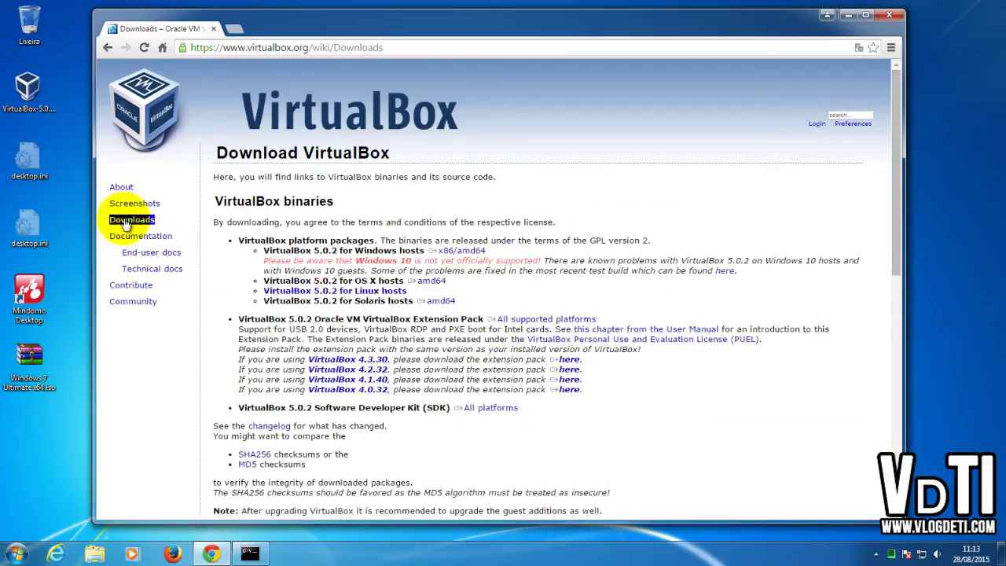
- Locate the x86/amd64 download link of VirtualBox 5.0.2 for Windows hosts, and minimize the browser
{"action": "left_click", "coordinate": [482, 202]}
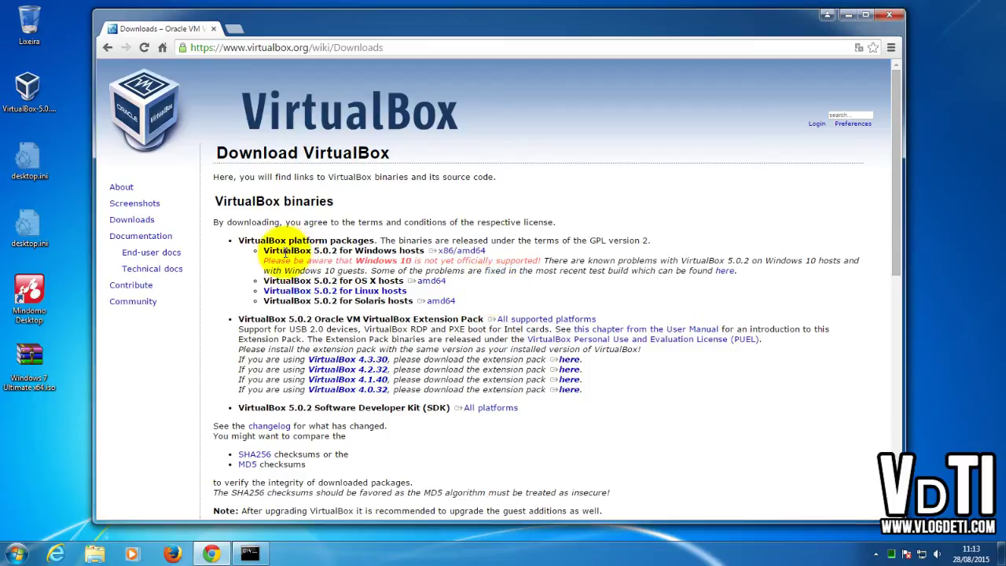
{"action": "left_click_drag", "start_coordinate": [264, 250], "coordinate": [339, 250]}
{"action": "left_click", "coordinate": [407, 251]}
{"action": "left_click_drag", "start_coordinate": [426, 250], "coordinate": [484, 251]}
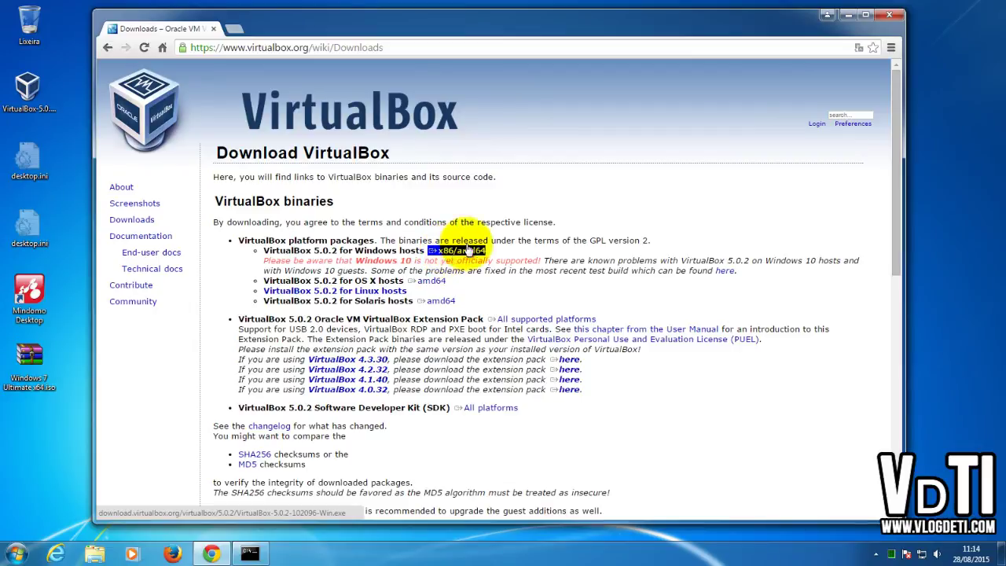
{"action": "left_click", "coordinate": [848, 16]}
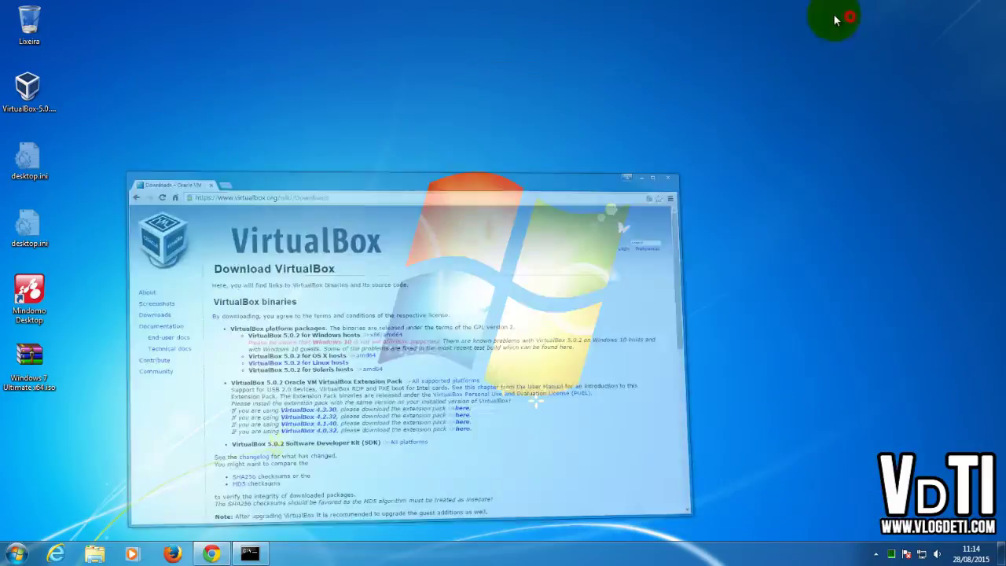
- Run the VirtualBox 5.0.2 installer from the desktop, allow it to execute, and proceed to the Custom Setup feature list
{"action": "double_click", "coordinate": [33, 93]}
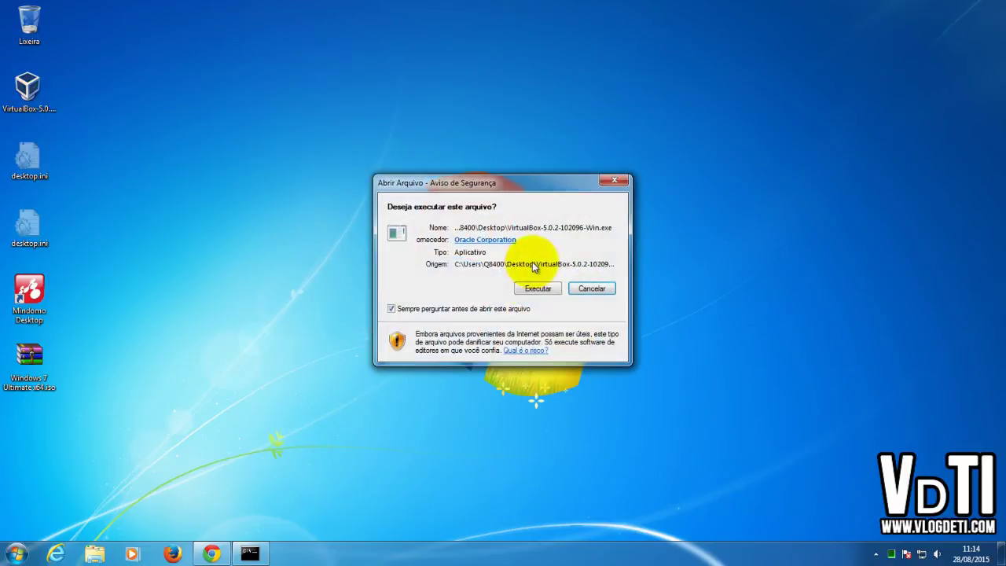
{"action": "left_click", "coordinate": [539, 289]}
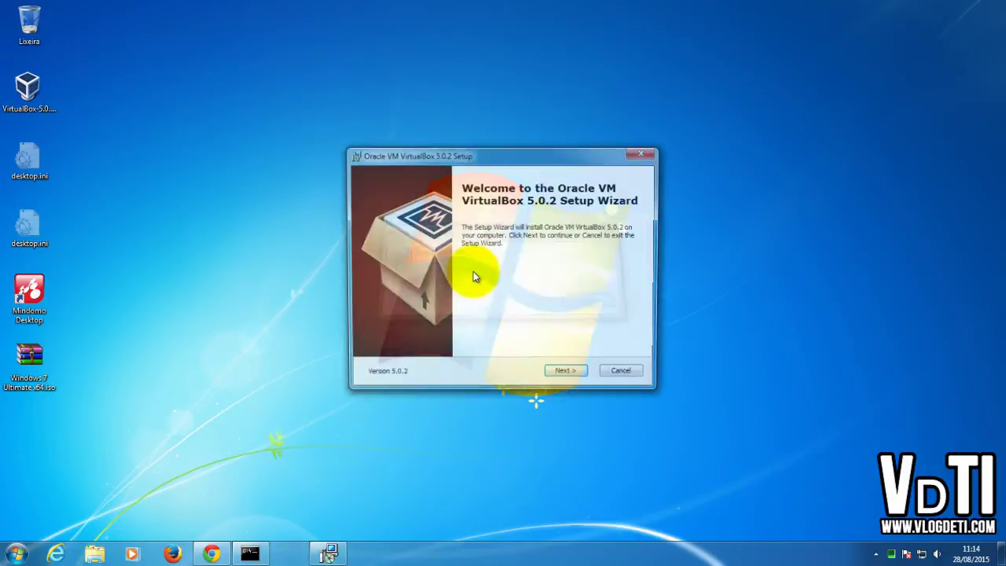
{"action": "left_click_drag", "start_coordinate": [477, 153], "coordinate": [394, 141]}
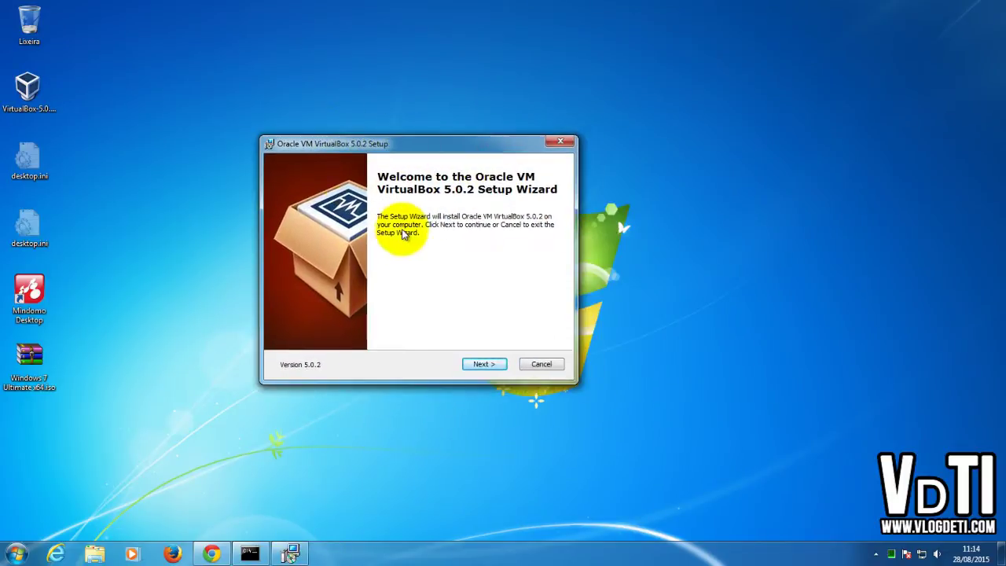
{"action": "left_click", "coordinate": [484, 365]}
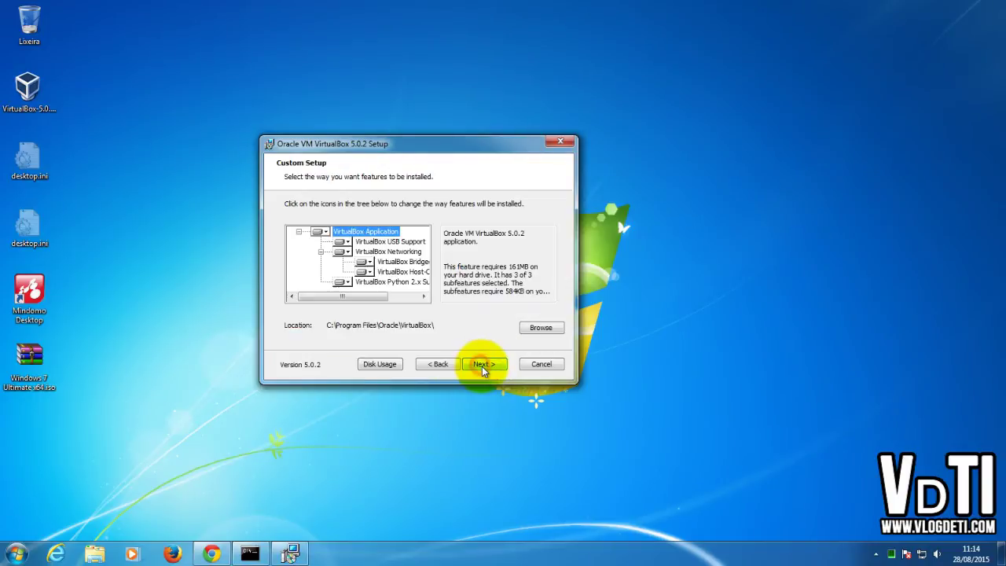
- Review the USB Support, Networking, Bridged Networking, Host-Only Networking and Python 2.x Support features in the Custom Setup tree
{"action": "left_click_drag", "start_coordinate": [350, 296], "coordinate": [367, 295]}
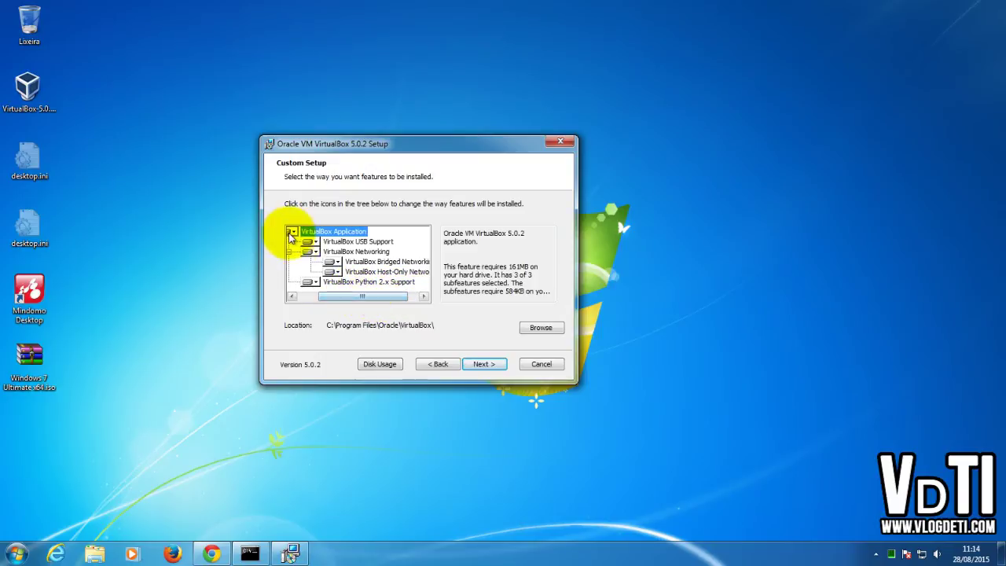
{"action": "left_click", "coordinate": [338, 241]}
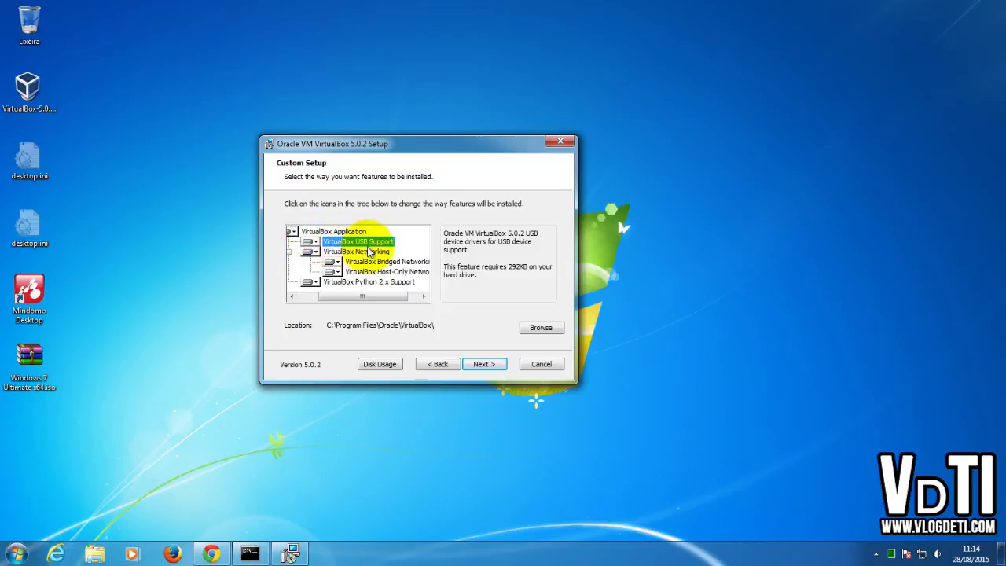
{"action": "left_click", "coordinate": [327, 253]}
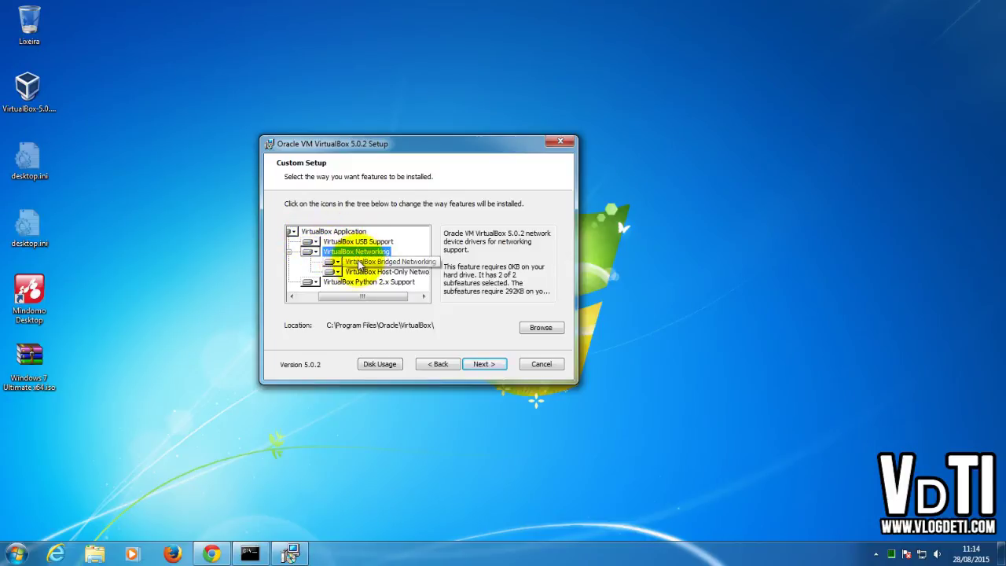
{"action": "left_click", "coordinate": [350, 262]}
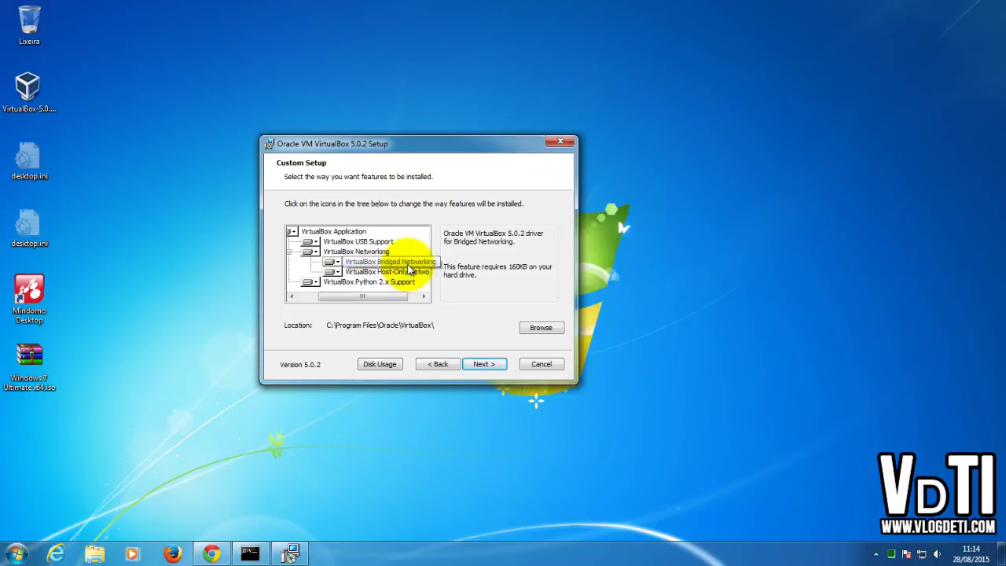
{"action": "left_click", "coordinate": [365, 271]}
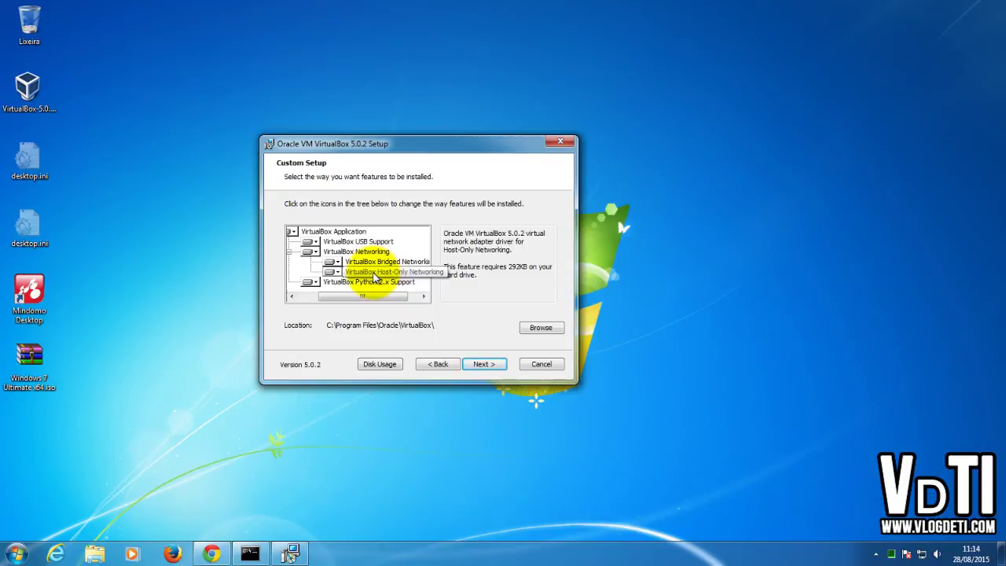
{"action": "left_click", "coordinate": [375, 275]}
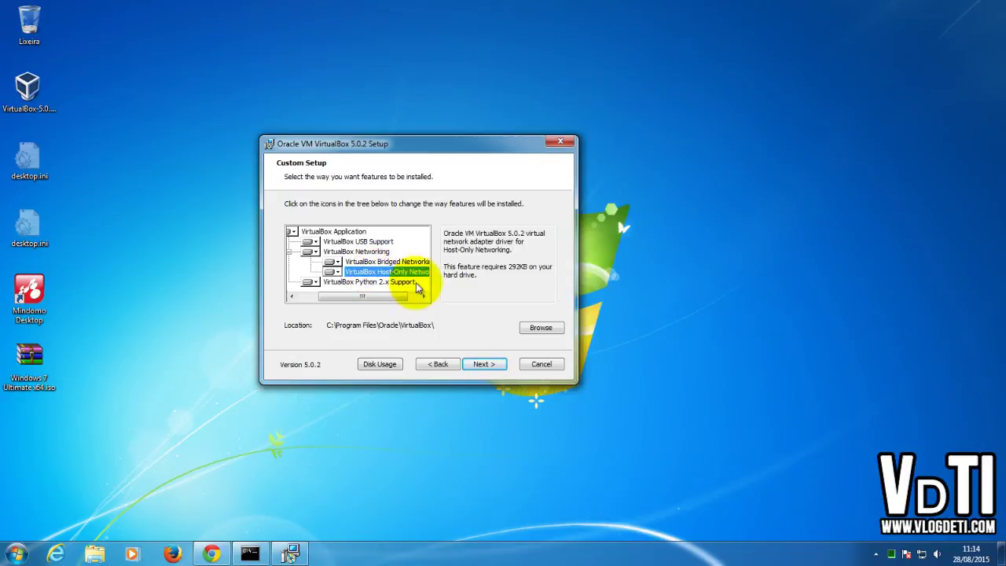
{"action": "left_click_drag", "start_coordinate": [359, 298], "coordinate": [364, 299]}
{"action": "left_click", "coordinate": [360, 282]}
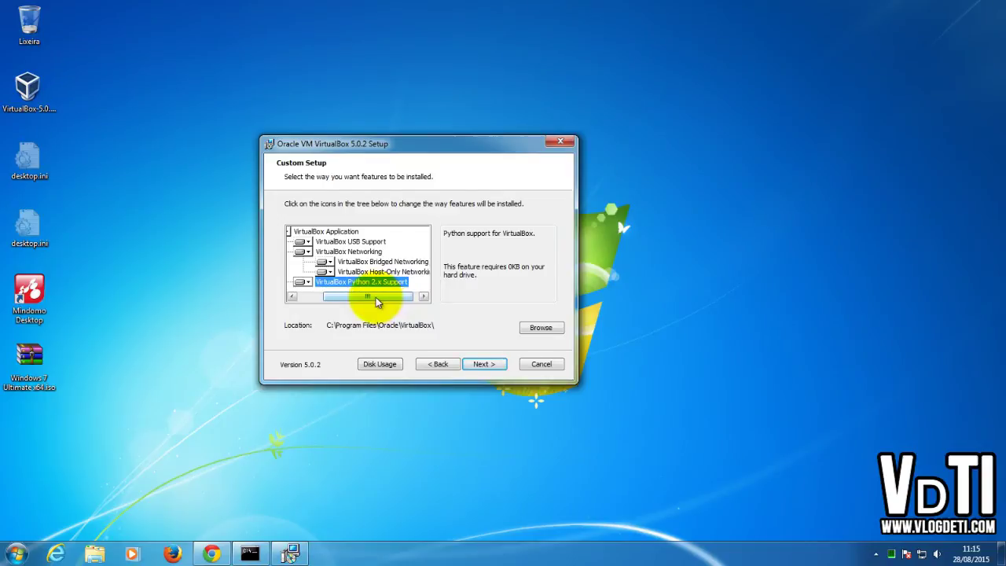
{"action": "scroll", "coordinate": [370, 295], "scroll_direction": "left", "scroll_amount": 3}
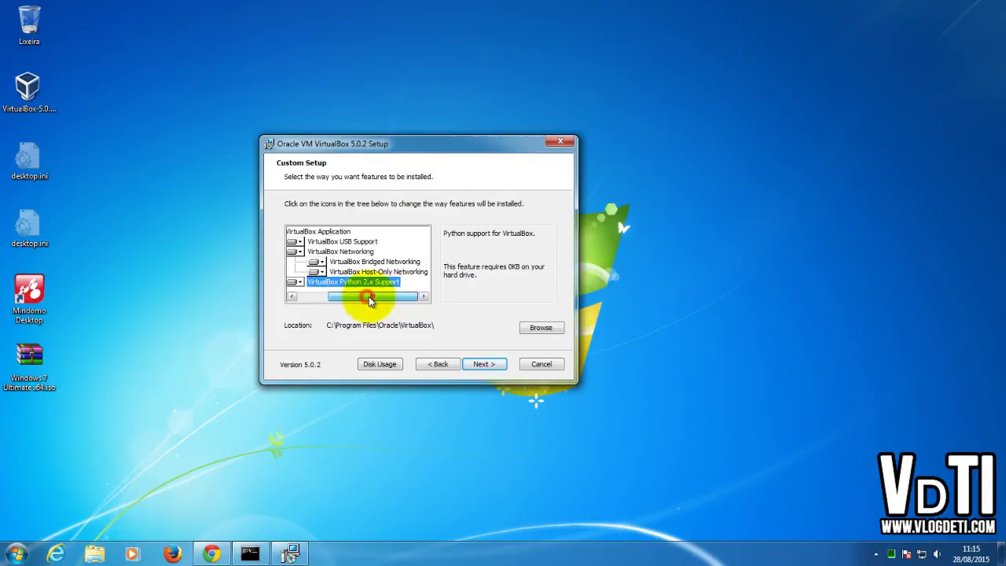
- Keep the default features, shortcuts and file associations, accept the network interfaces warning, and start the VirtualBox installation
{"action": "left_click", "coordinate": [482, 361]}
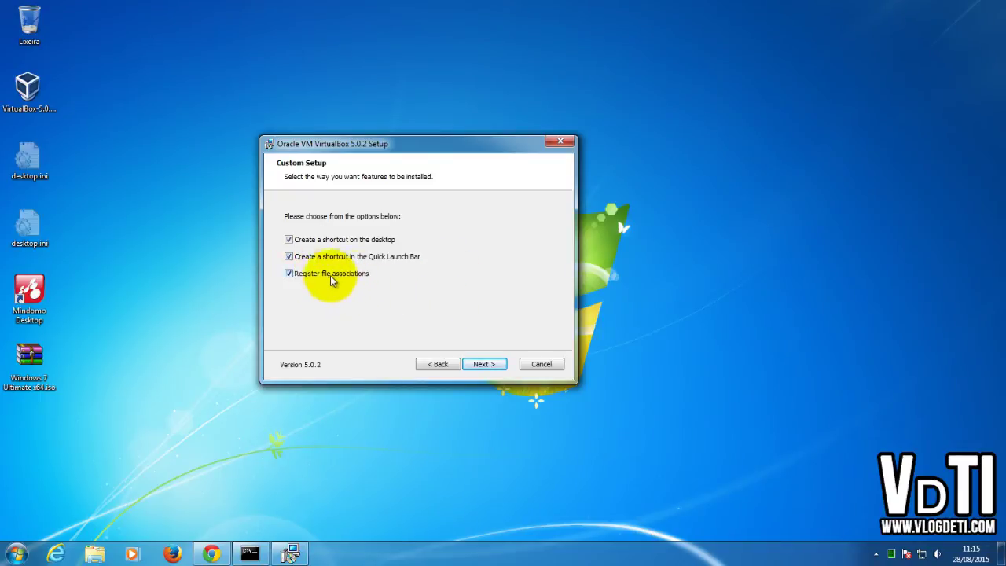
{"action": "left_click", "coordinate": [485, 366]}
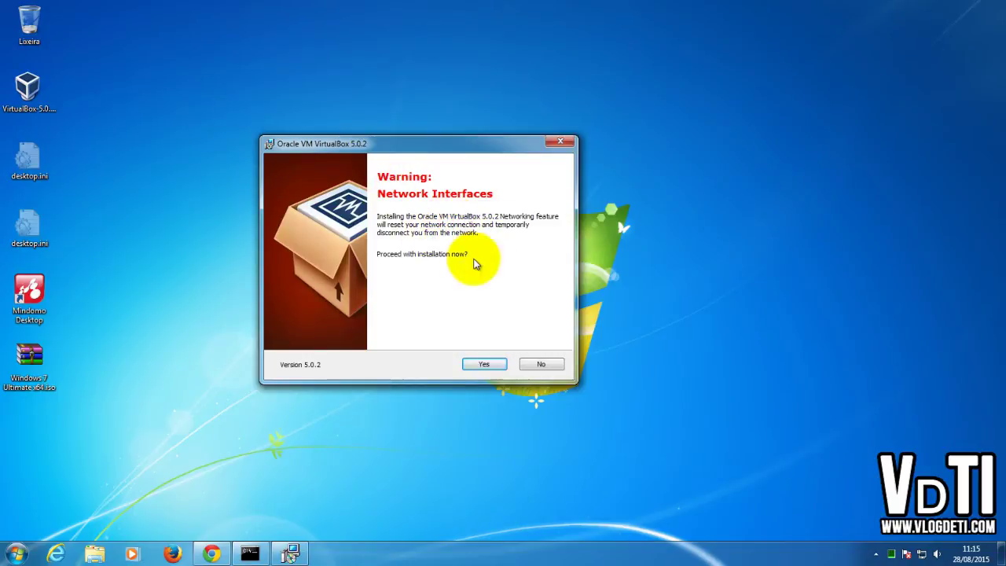
{"action": "left_click", "coordinate": [483, 368]}
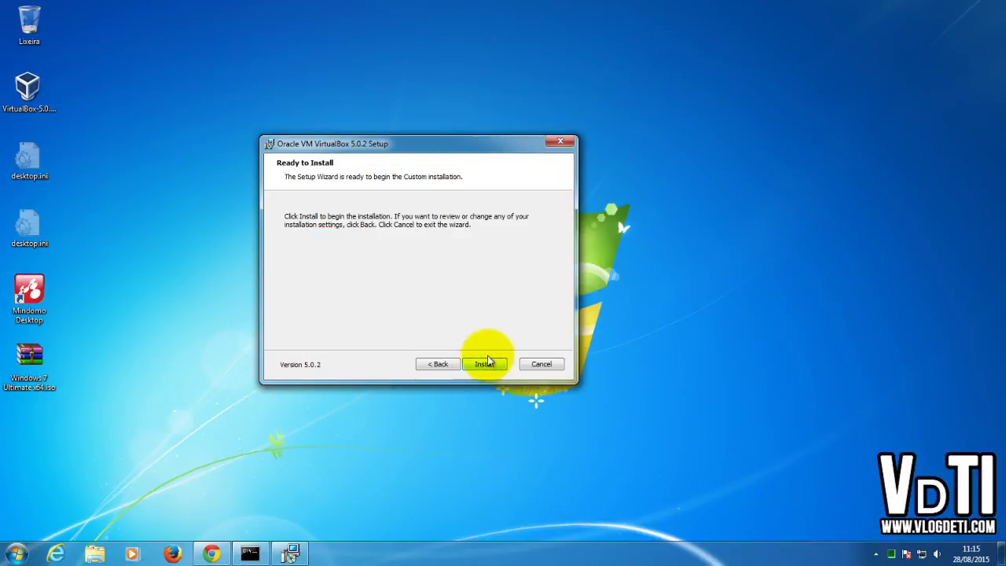
{"action": "left_click", "coordinate": [477, 368]}
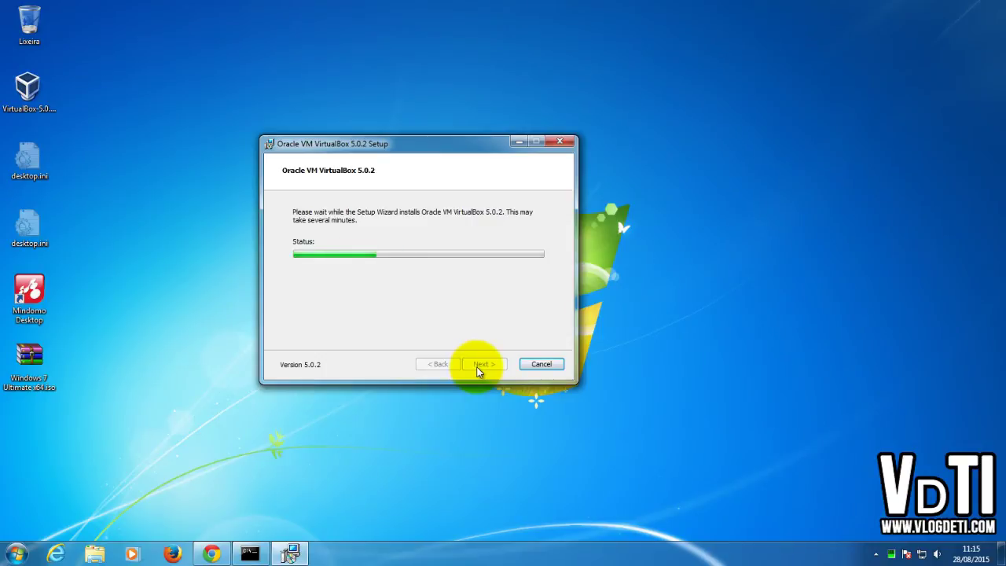
{"action": "left_click_drag", "start_coordinate": [397, 145], "coordinate": [245, 105]}
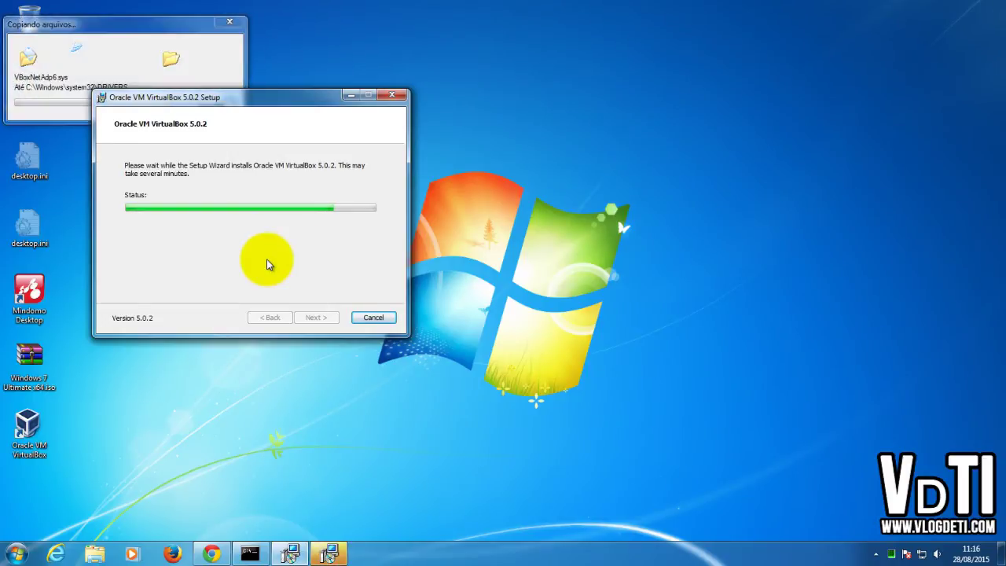
- Open Windows Task Manager during the installation and inspect the list of running applications
{"action": "double_click", "coordinate": [890, 553]}
{"action": "left_click", "coordinate": [987, 136]}
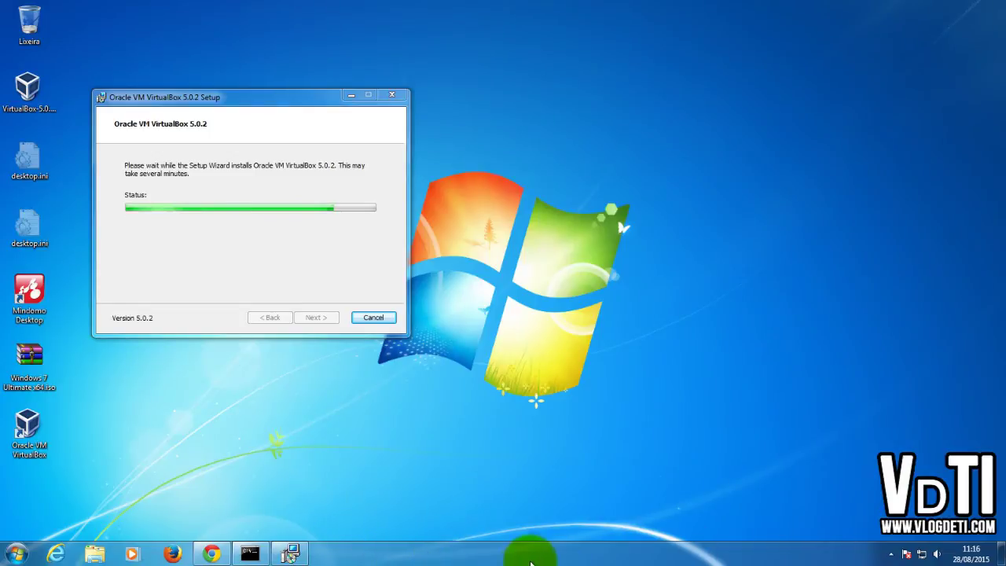
{"action": "right_click", "coordinate": [509, 556]}
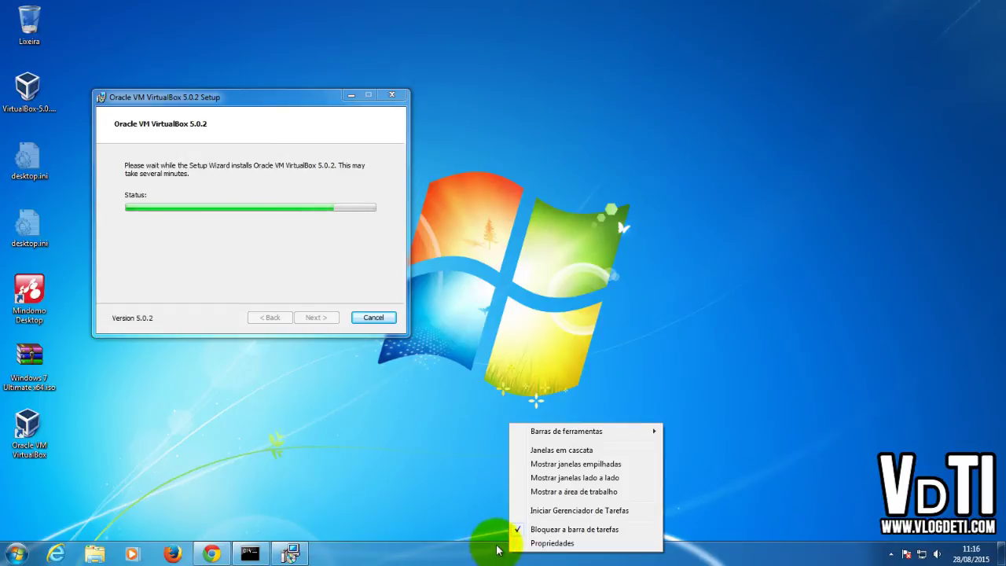
{"action": "left_click", "coordinate": [587, 510]}
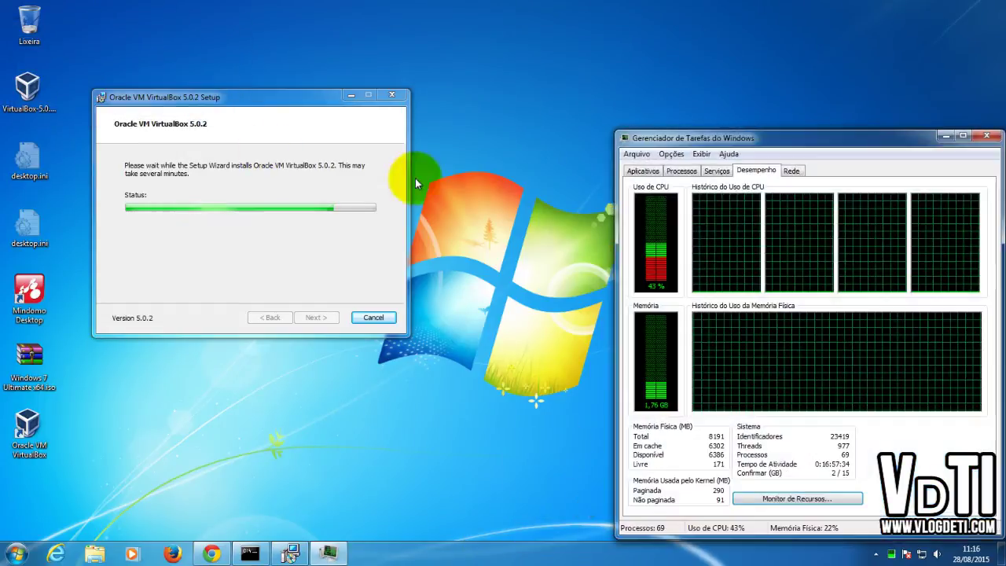
{"action": "left_click", "coordinate": [643, 172]}
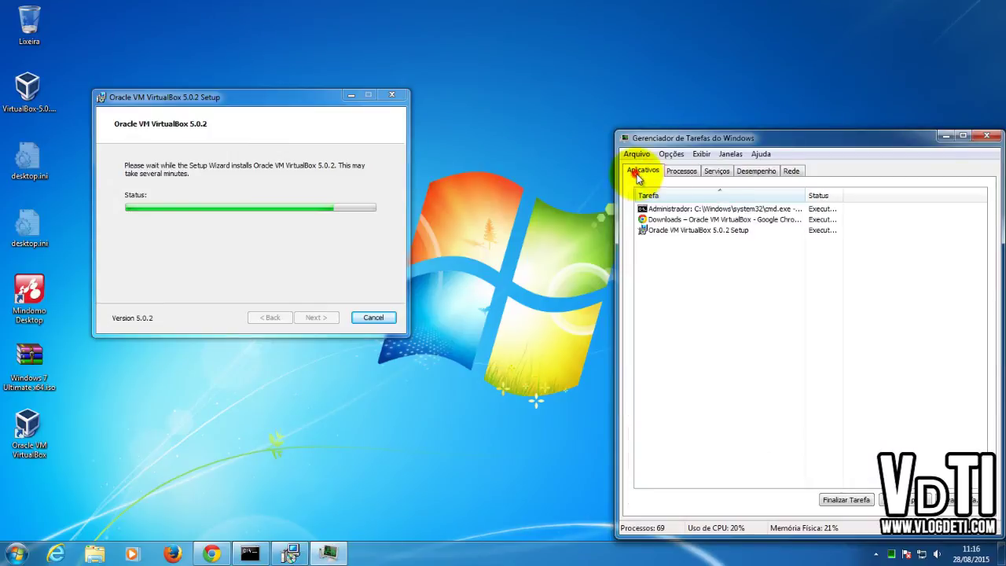
- Show the Task Manager performance graphs and finish the setup wizard, keeping VirtualBox 5.0.2 set to start after installation
{"action": "left_click", "coordinate": [748, 170]}
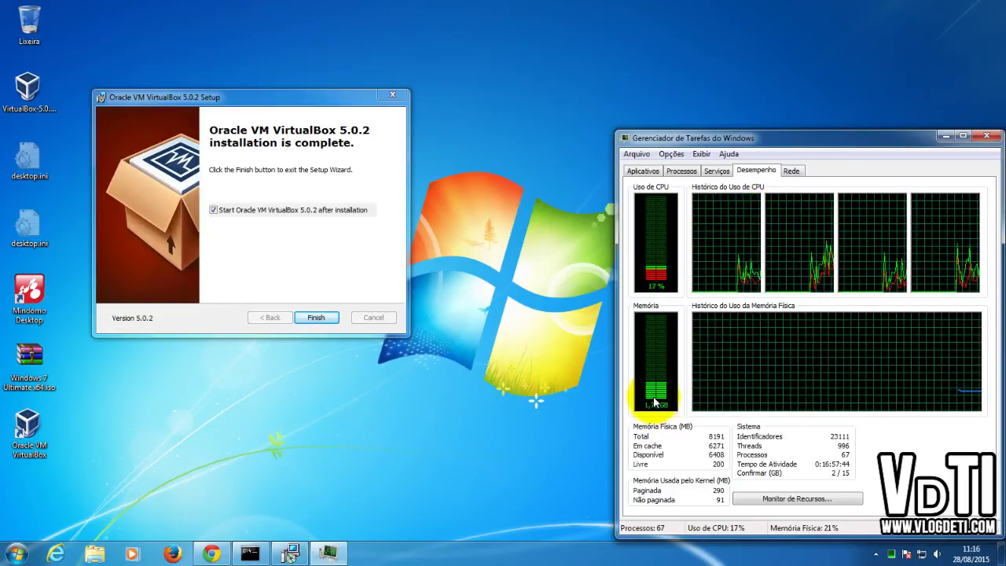
{"action": "left_click", "coordinate": [302, 235]}
{"action": "left_click_drag", "start_coordinate": [272, 100], "coordinate": [305, 108]}
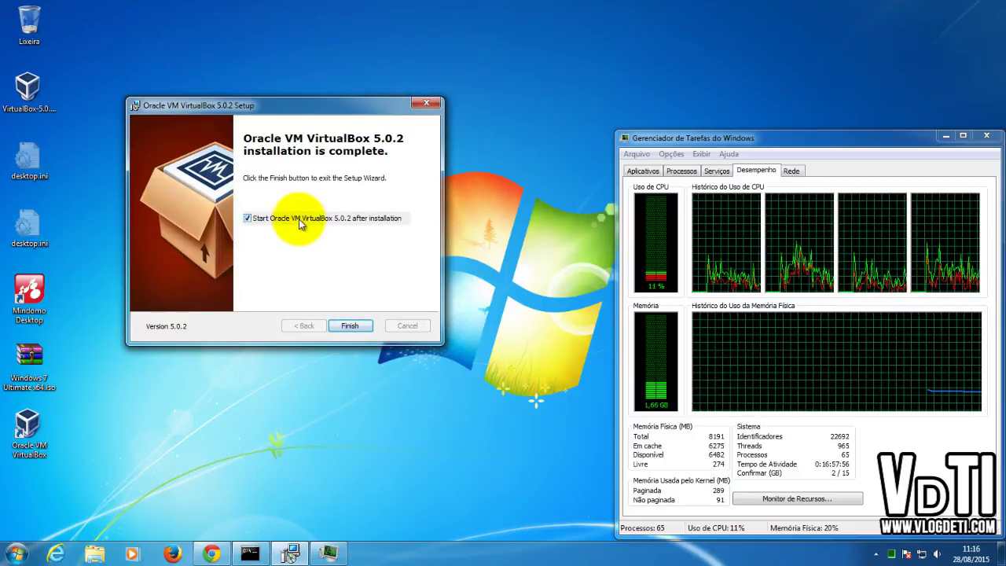
{"action": "left_click", "coordinate": [342, 328]}
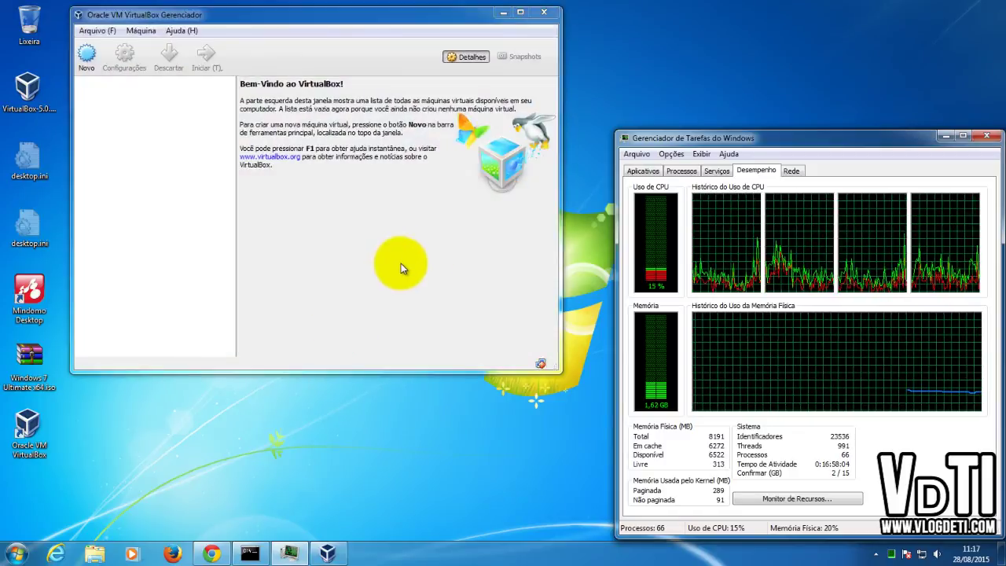
- Reposition and enlarge the VirtualBox manager window so it fills the space beside Task Manager
{"action": "left_click", "coordinate": [260, 20]}
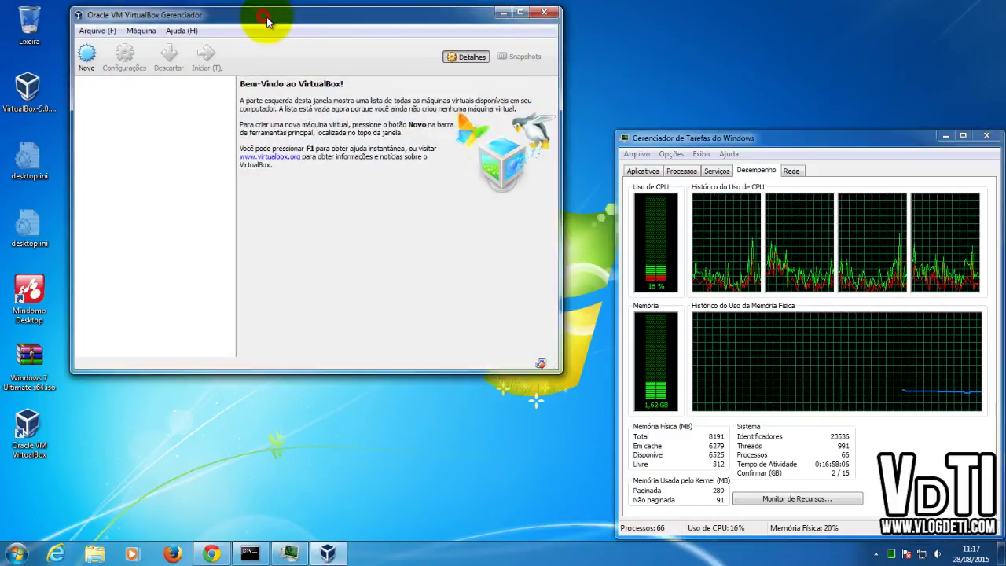
{"action": "left_click_drag", "start_coordinate": [262, 21], "coordinate": [246, 17]}
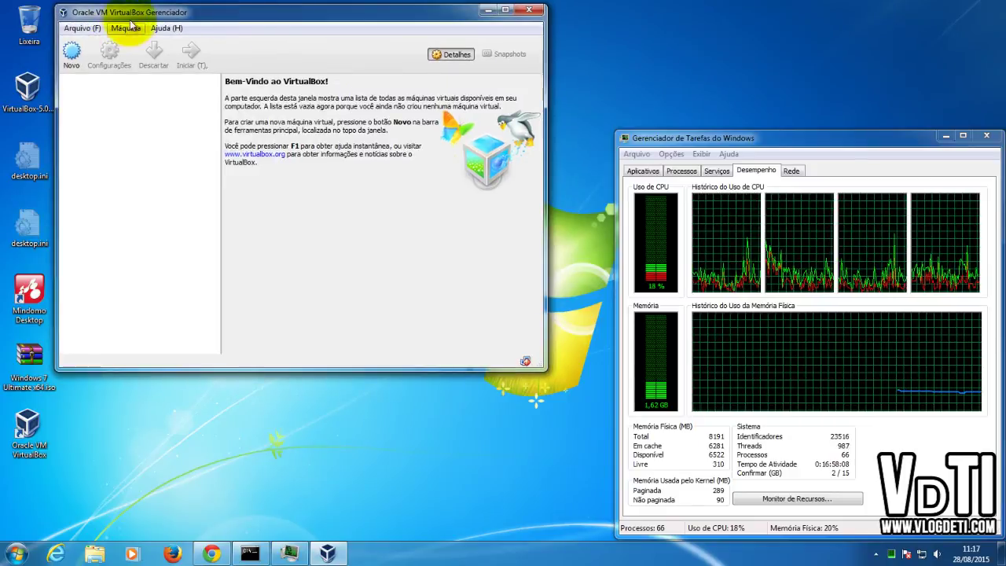
{"action": "left_click_drag", "start_coordinate": [545, 369], "coordinate": [604, 444]}
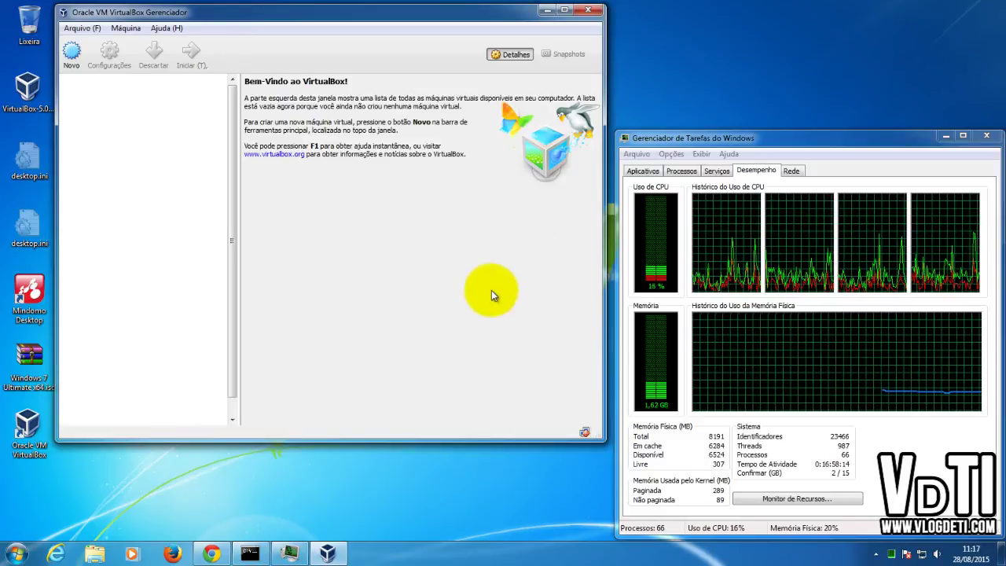
- Start a new virtual machine named Windows 7, keep Microsoft Windows and Windows 7 (64-bit), and continue to the memory size
{"action": "left_click", "coordinate": [78, 60]}
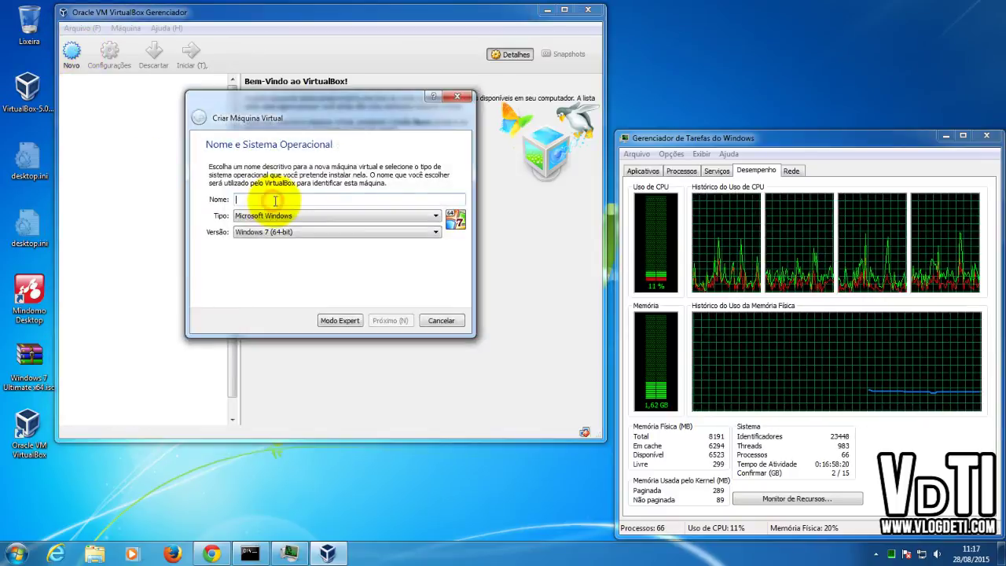
{"action": "type", "text": "Windows 7"}
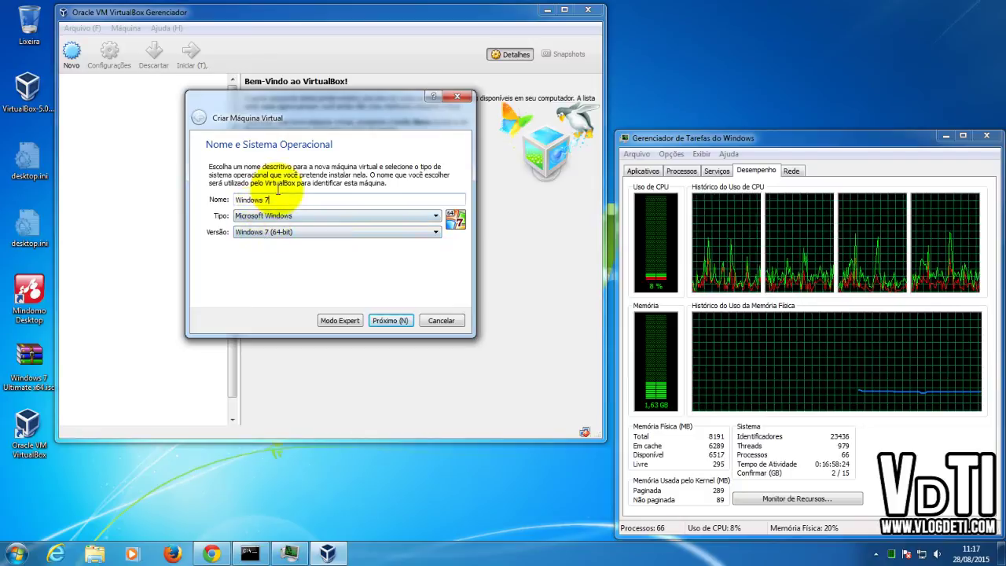
{"action": "left_click", "coordinate": [270, 235]}
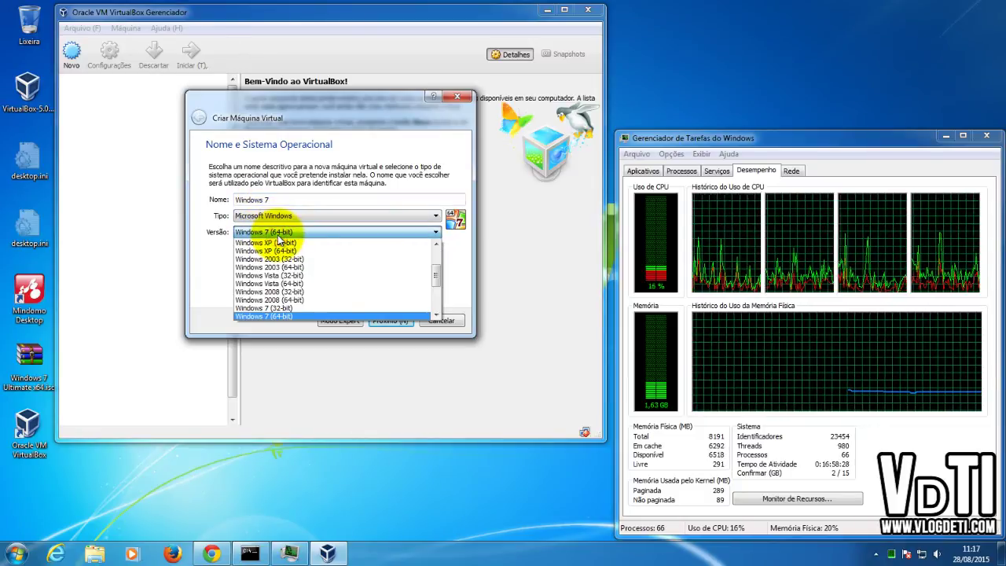
{"action": "left_click", "coordinate": [282, 235]}
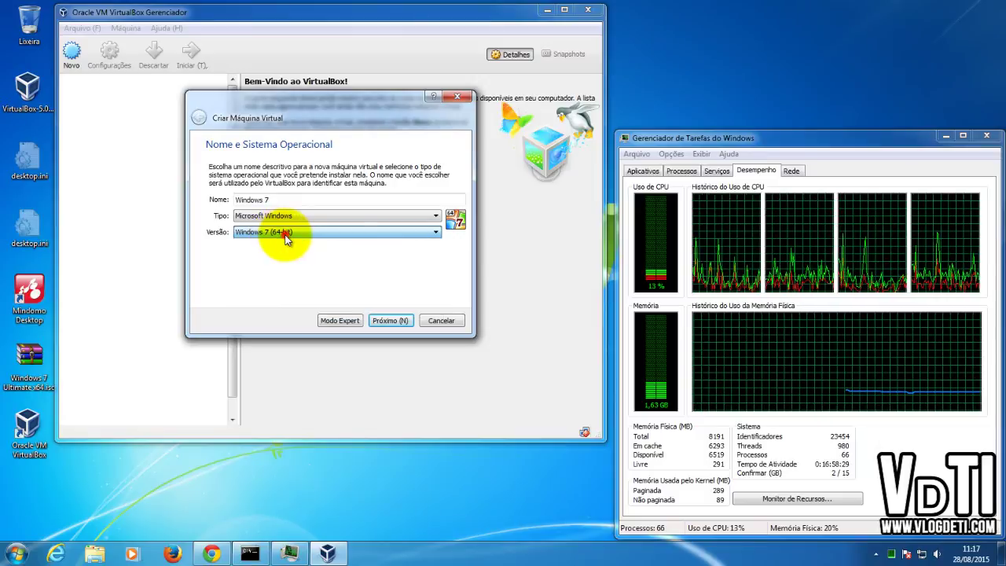
{"action": "left_click", "coordinate": [391, 320]}
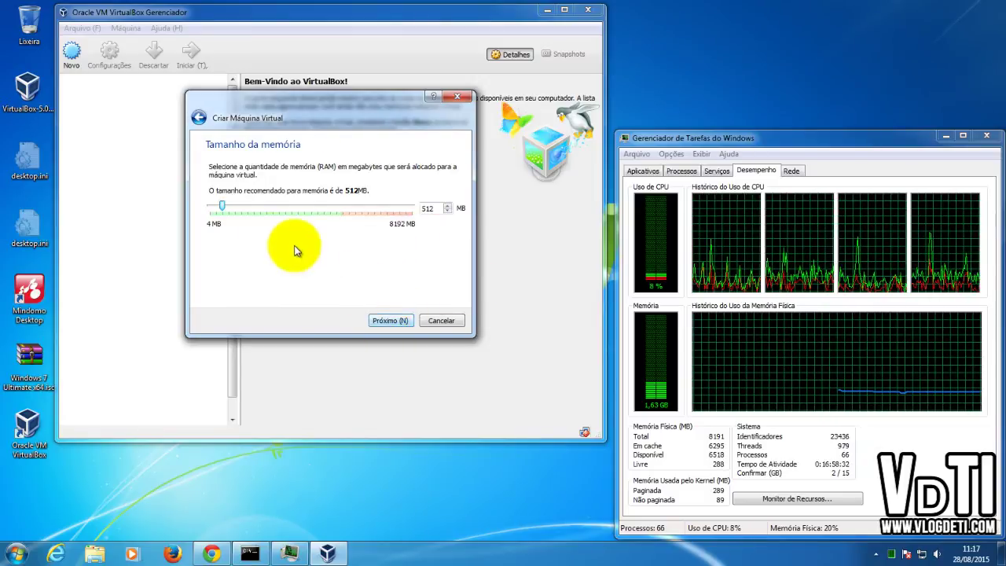
- Allocate 1024 MB of RAM to the new virtual machine and continue to the hard disk page
{"action": "left_click_drag", "start_coordinate": [214, 165], "coordinate": [333, 178]}
{"action": "left_click", "coordinate": [271, 178]}
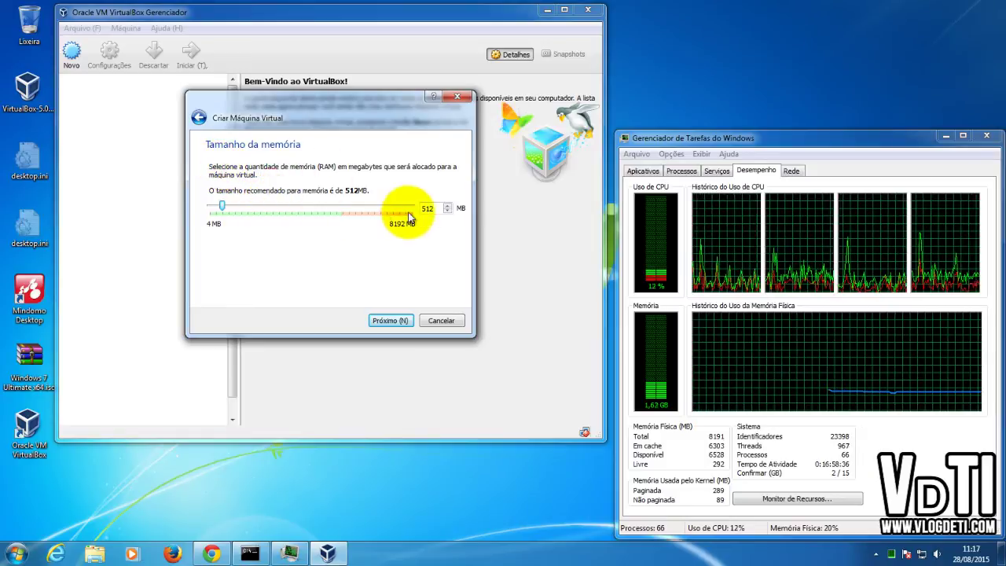
{"action": "left_click_drag", "start_coordinate": [434, 208], "coordinate": [382, 209]}
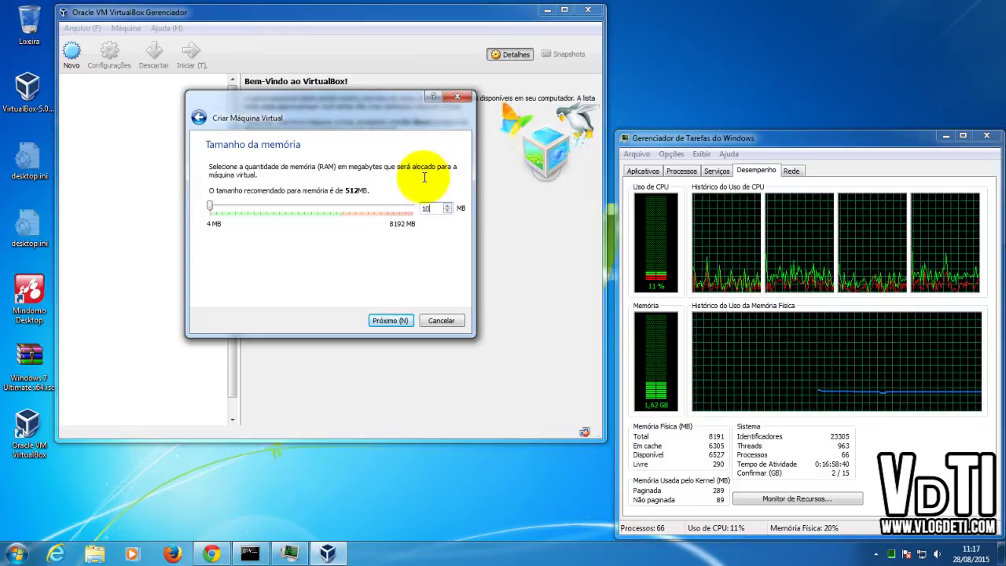
{"action": "left_click", "coordinate": [393, 321]}
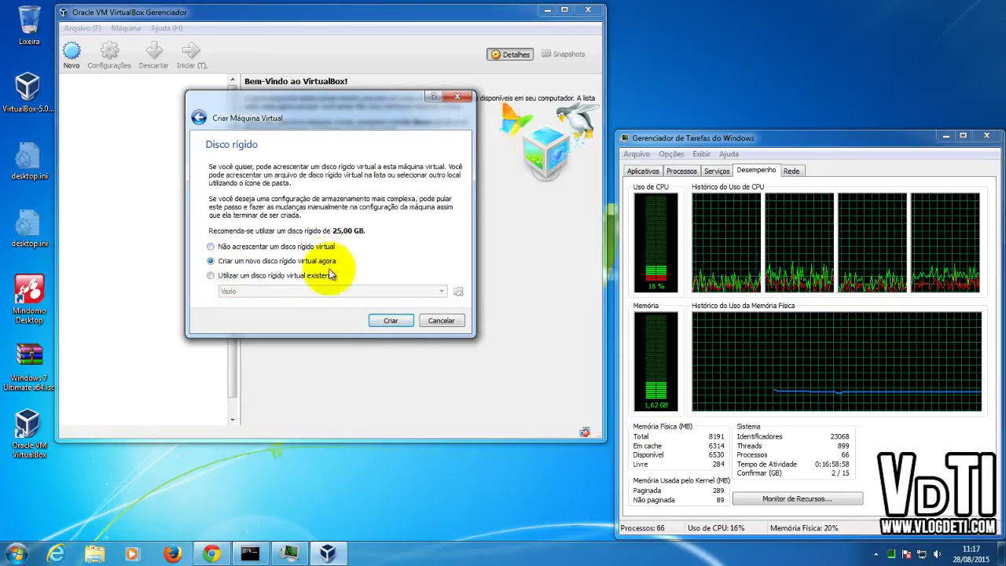
- Choose to create a new virtual hard disk as a VDI file with dynamically allocated storage, and continue to its location and size
{"action": "left_click", "coordinate": [381, 320]}
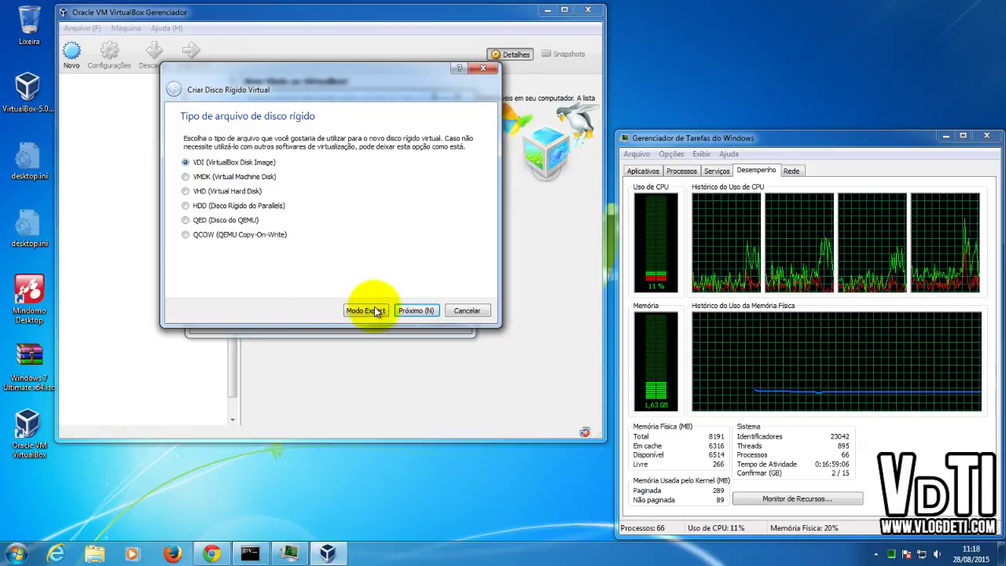
{"action": "left_click", "coordinate": [416, 312]}
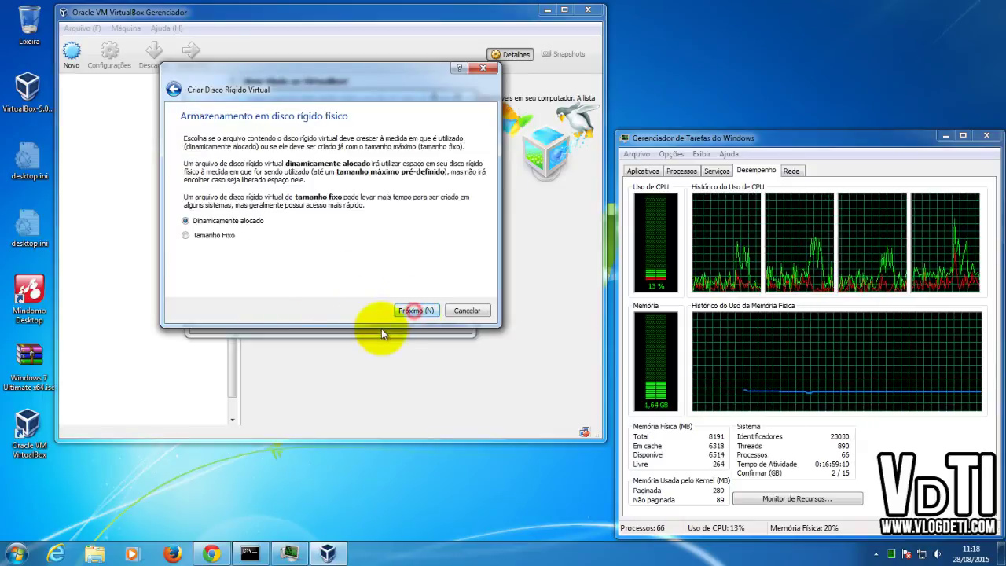
{"action": "left_click", "coordinate": [190, 139]}
{"action": "left_click", "coordinate": [349, 193]}
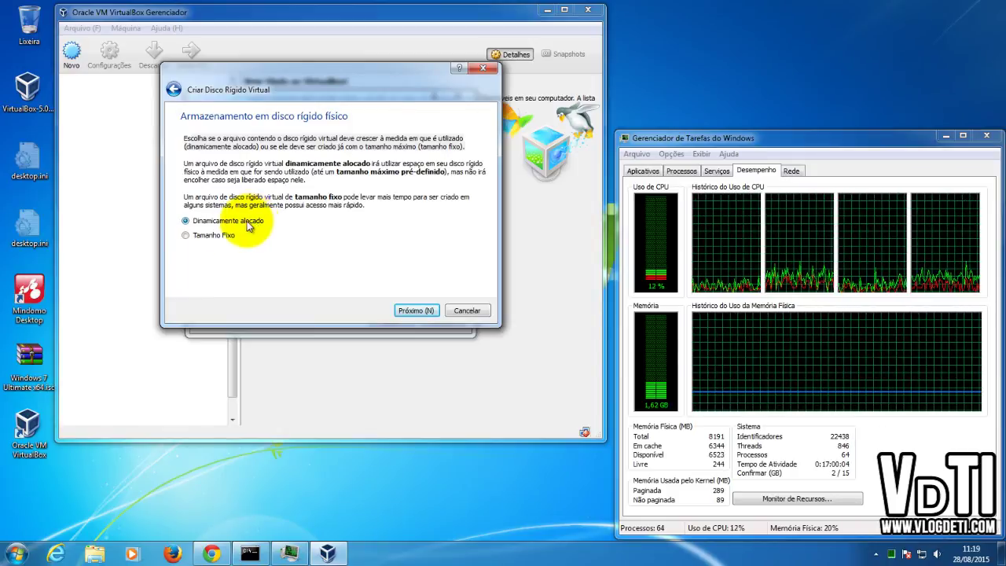
{"action": "left_click", "coordinate": [225, 238]}
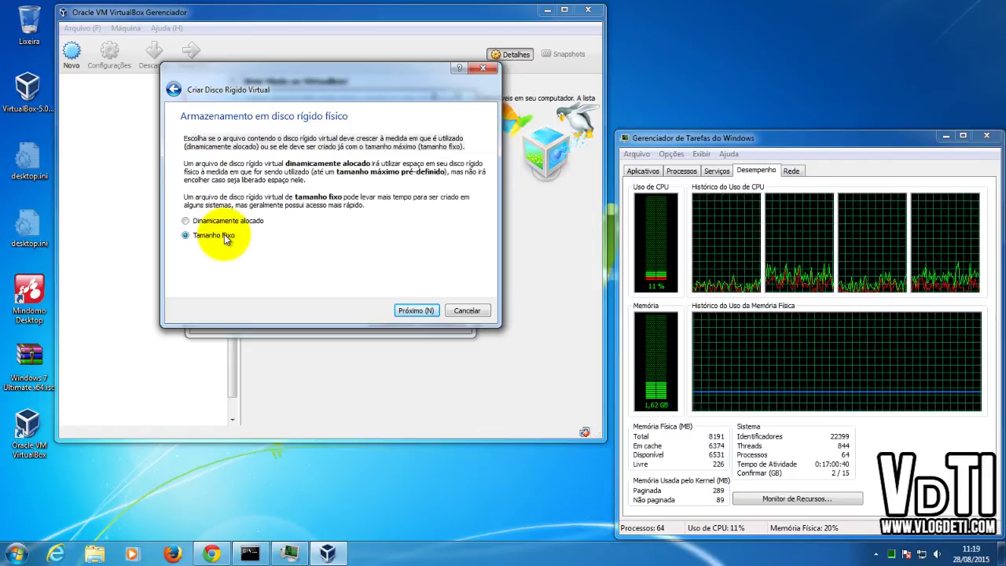
{"action": "left_click", "coordinate": [231, 226]}
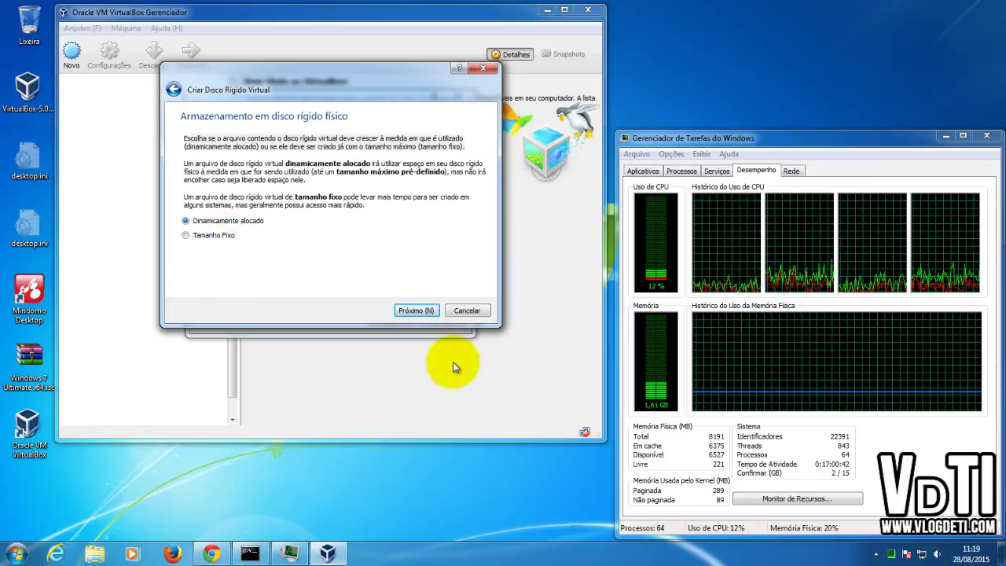
{"action": "left_click", "coordinate": [416, 311]}
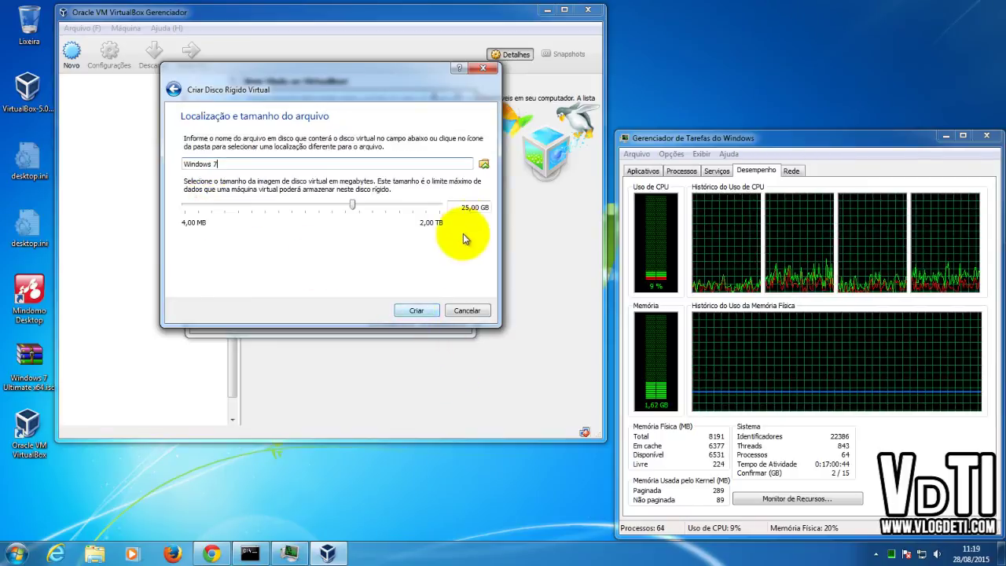
- Set the virtual disk size to 40 GB, keep the file name Windows 7, and create the disk
{"action": "left_click_drag", "start_coordinate": [469, 207], "coordinate": [443, 210]}
{"action": "type", "text": "40"}
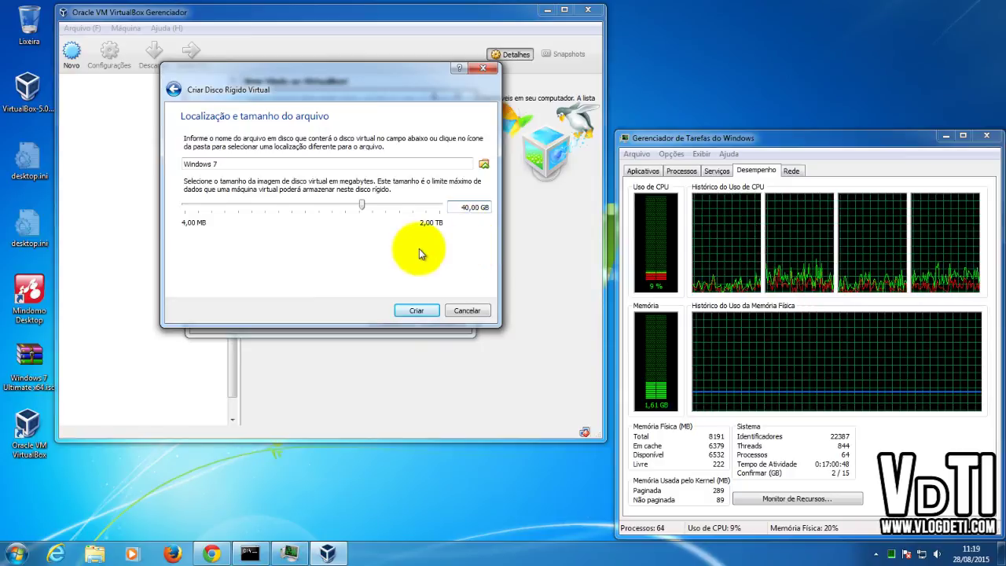
{"action": "left_click_drag", "start_coordinate": [361, 205], "coordinate": [318, 206]}
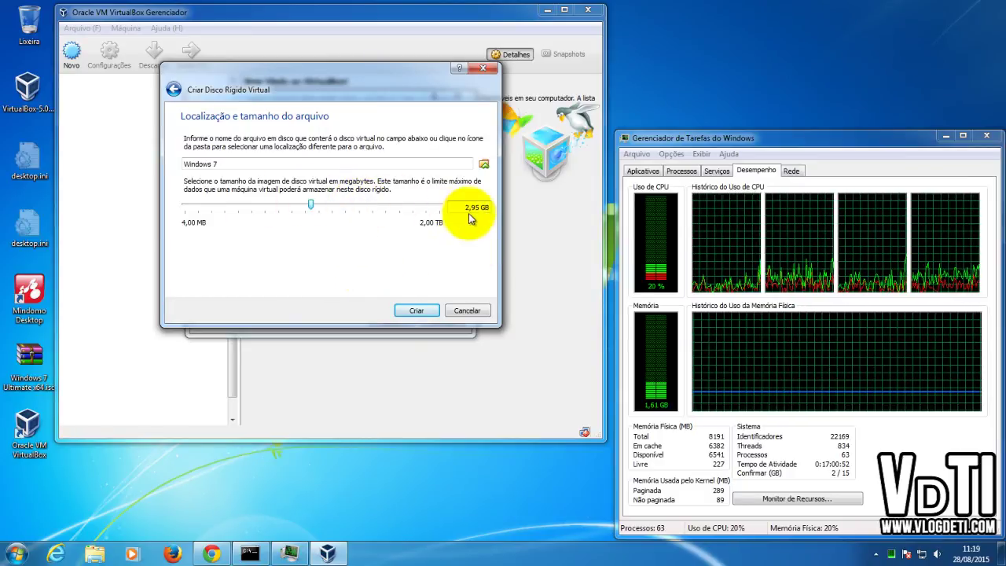
{"action": "left_click_drag", "start_coordinate": [476, 207], "coordinate": [434, 212]}
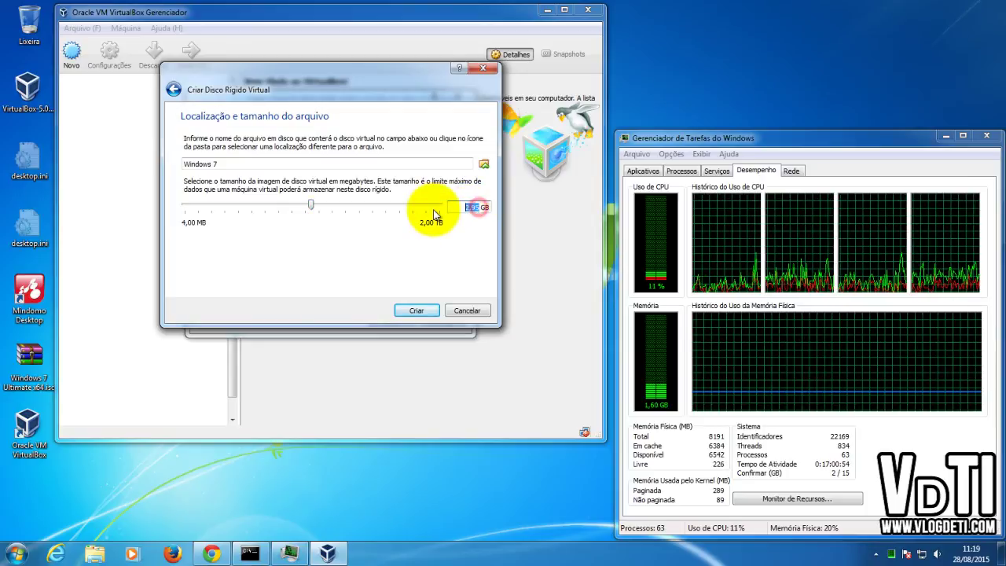
{"action": "type", "text": "40"}
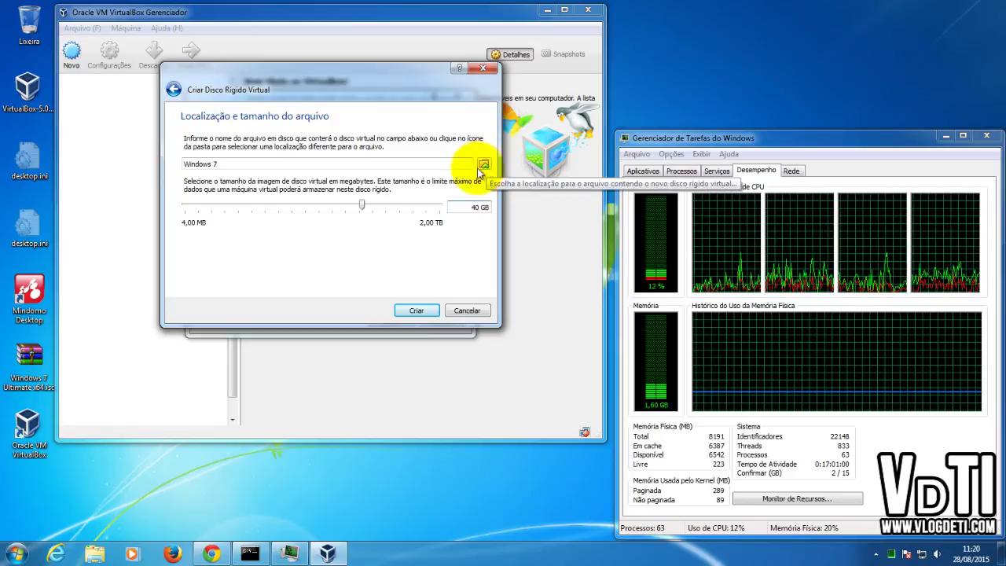
{"action": "left_click", "coordinate": [412, 309]}
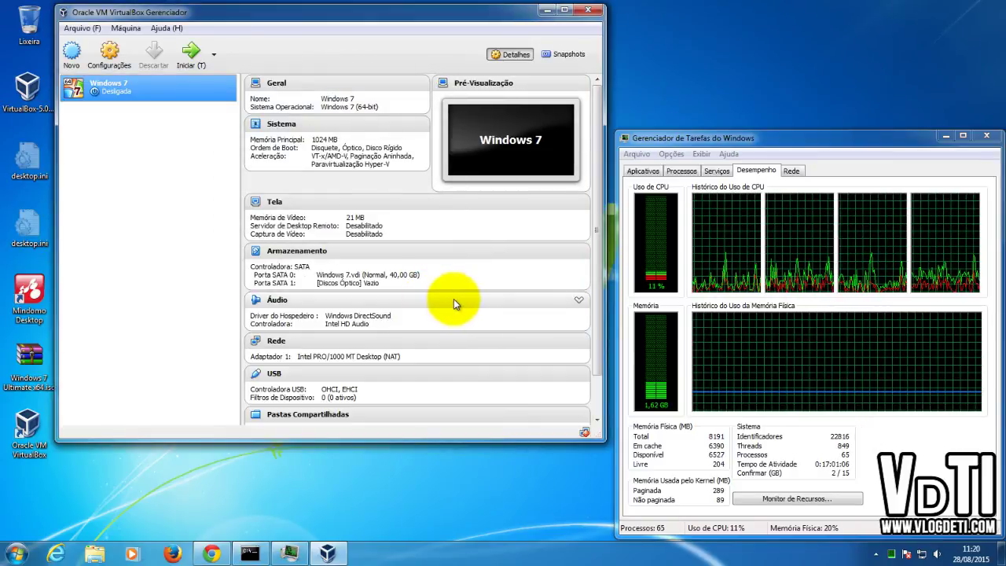
- Open the Windows 7 machine's settings and review its basic, advanced, description and encryption options under General
{"action": "left_click", "coordinate": [115, 68]}
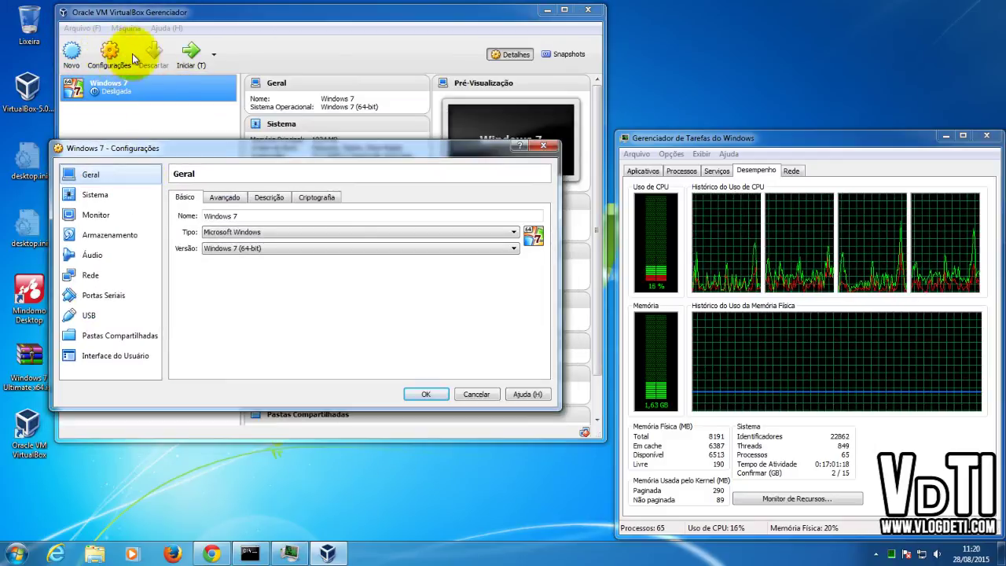
{"action": "left_click_drag", "start_coordinate": [210, 148], "coordinate": [230, 145]}
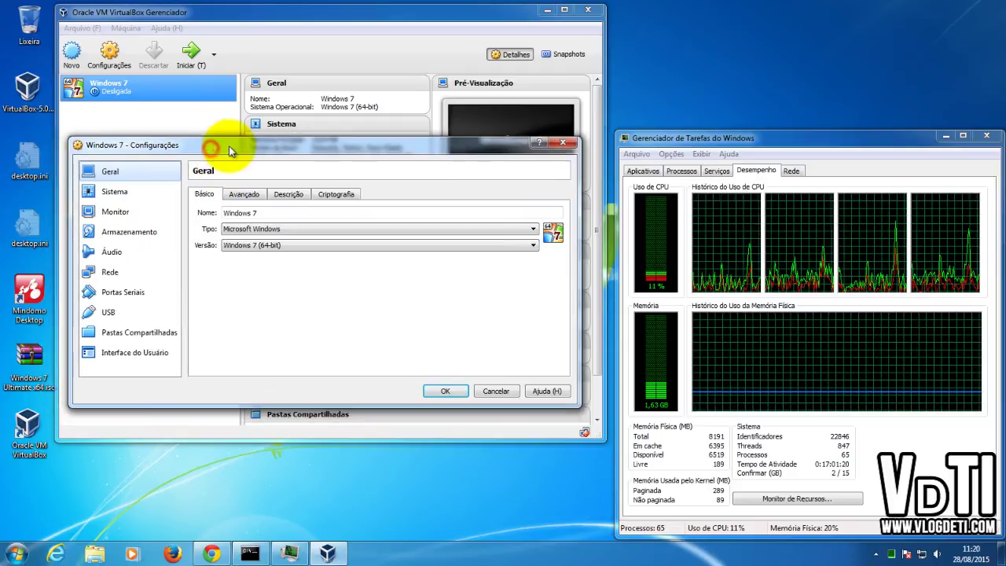
{"action": "left_click", "coordinate": [286, 209]}
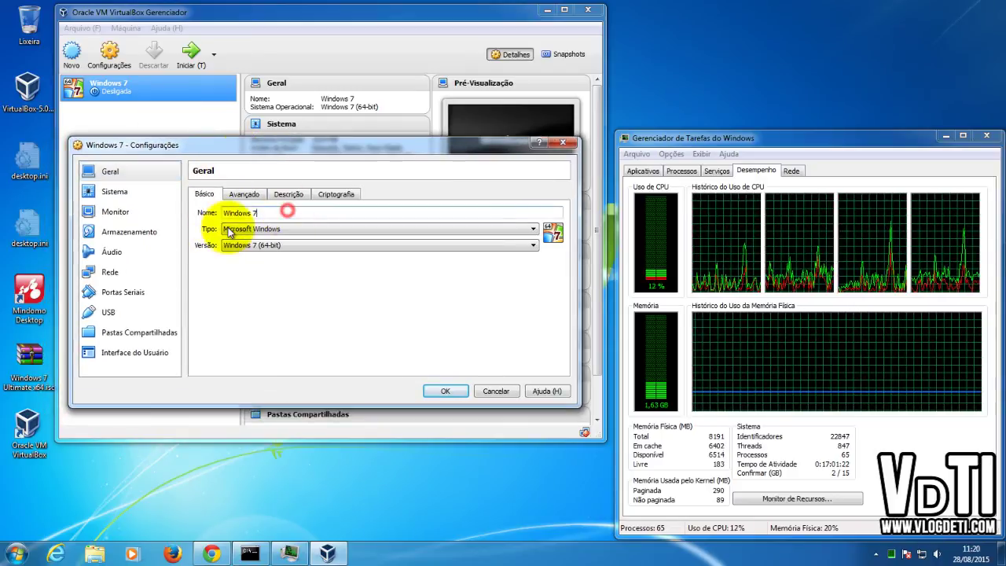
{"action": "left_click", "coordinate": [251, 194]}
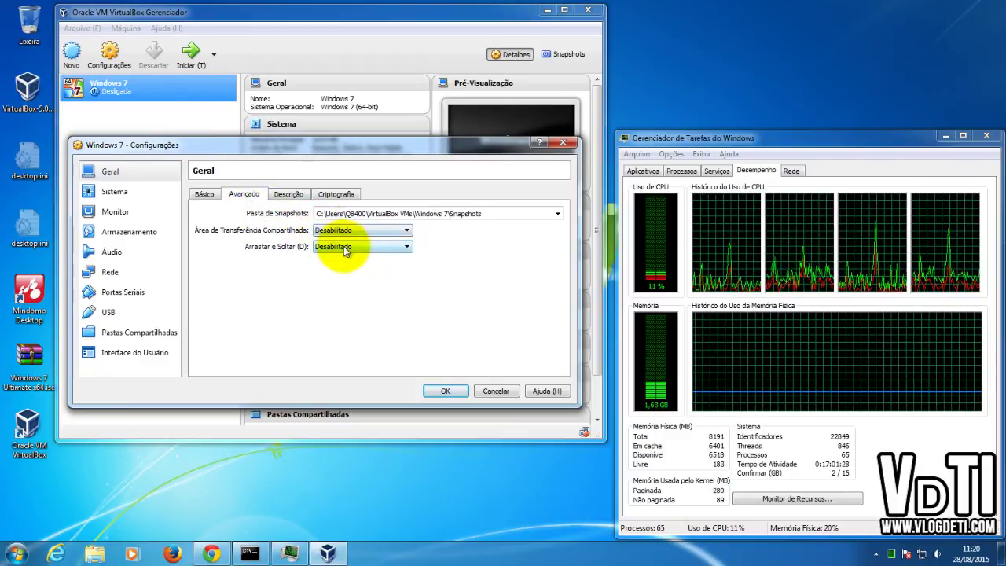
{"action": "mouse_move", "coordinate": [357, 233]}
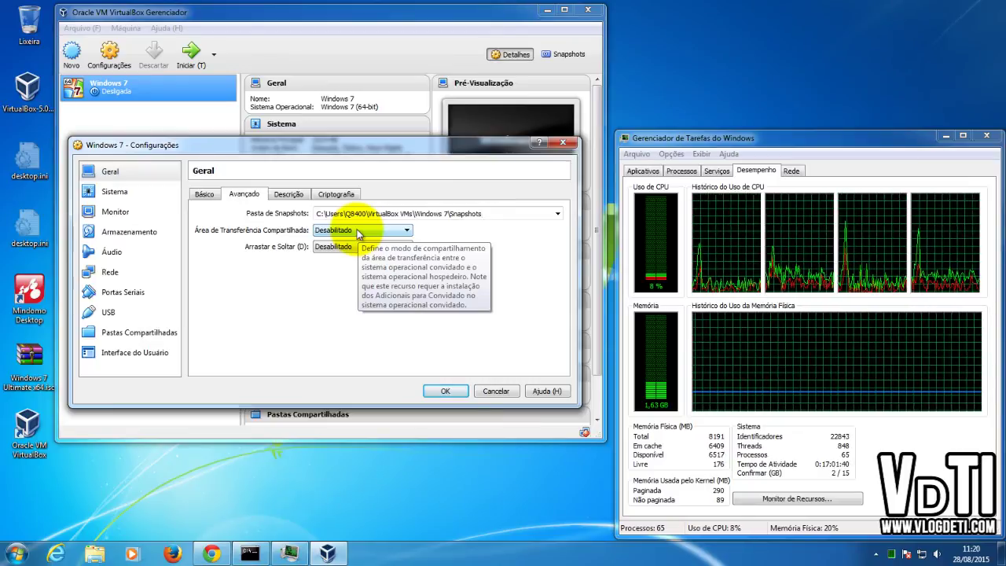
{"action": "left_click", "coordinate": [288, 195]}
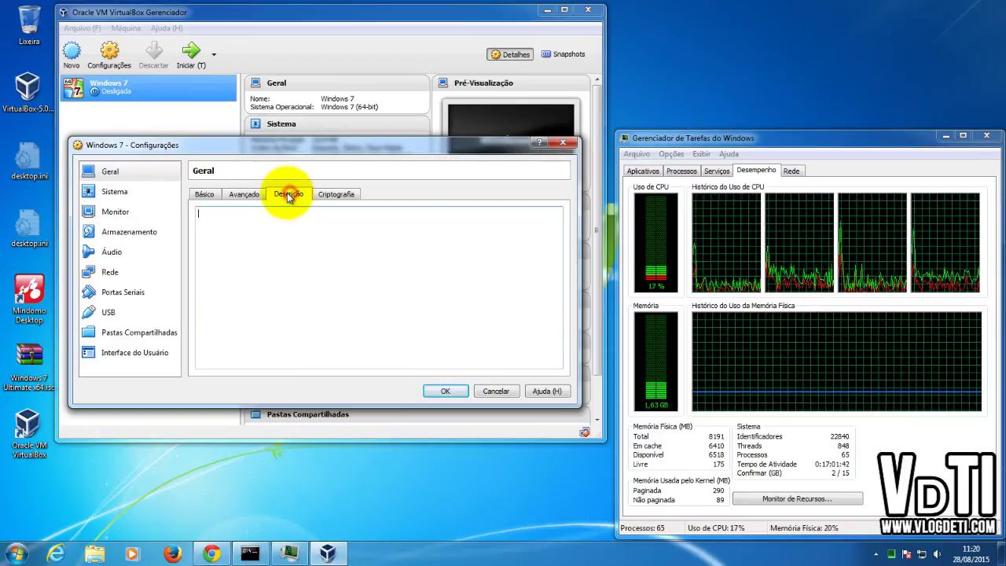
{"action": "left_click", "coordinate": [337, 195]}
- Try larger base memory amounts such as 4933 MB in the System settings, and return the base memory to 1024 MB
{"action": "left_click", "coordinate": [114, 192]}
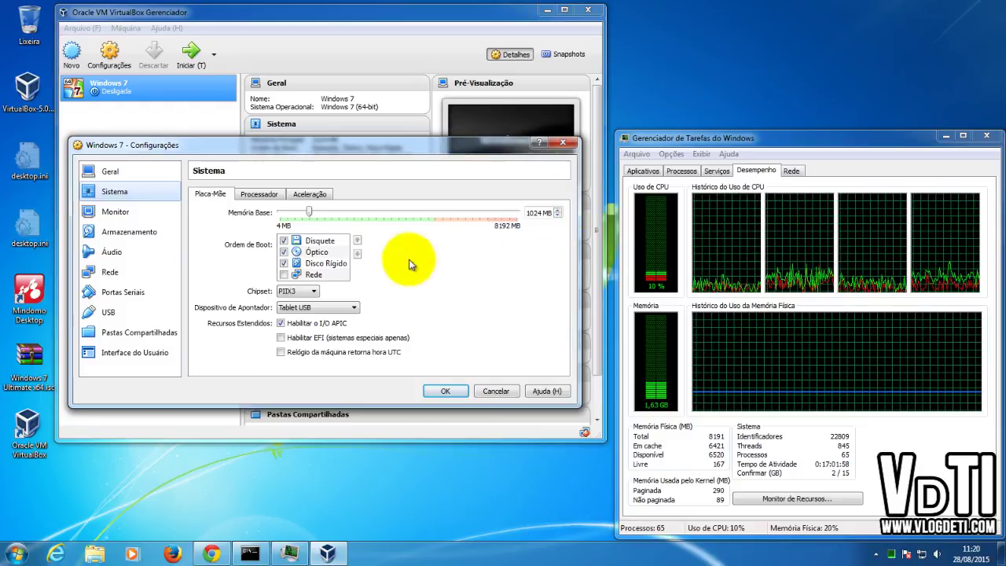
{"action": "left_click_drag", "start_coordinate": [308, 212], "coordinate": [423, 214]}
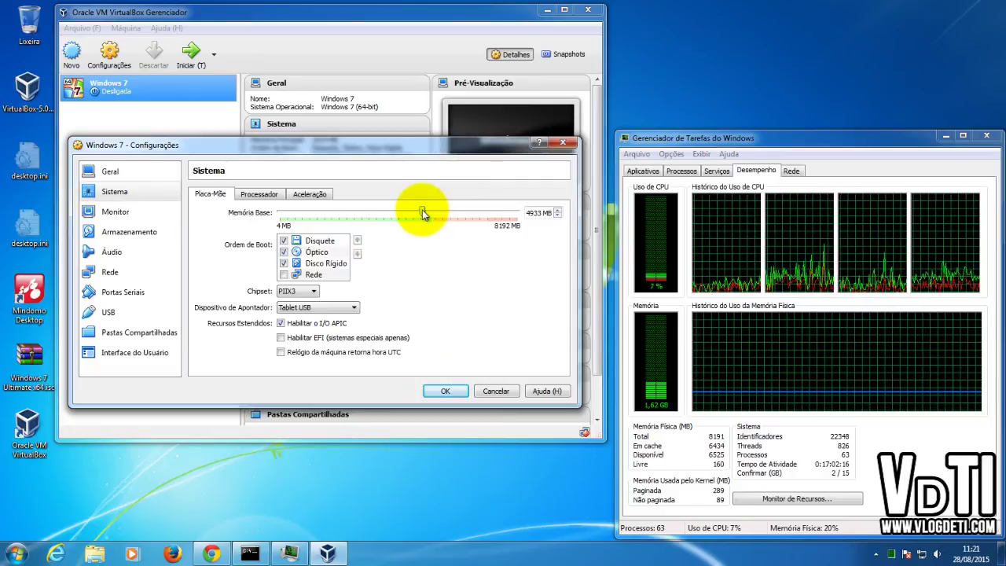
{"action": "left_click_drag", "start_coordinate": [422, 213], "coordinate": [366, 213]}
{"action": "left_click", "coordinate": [558, 214]}
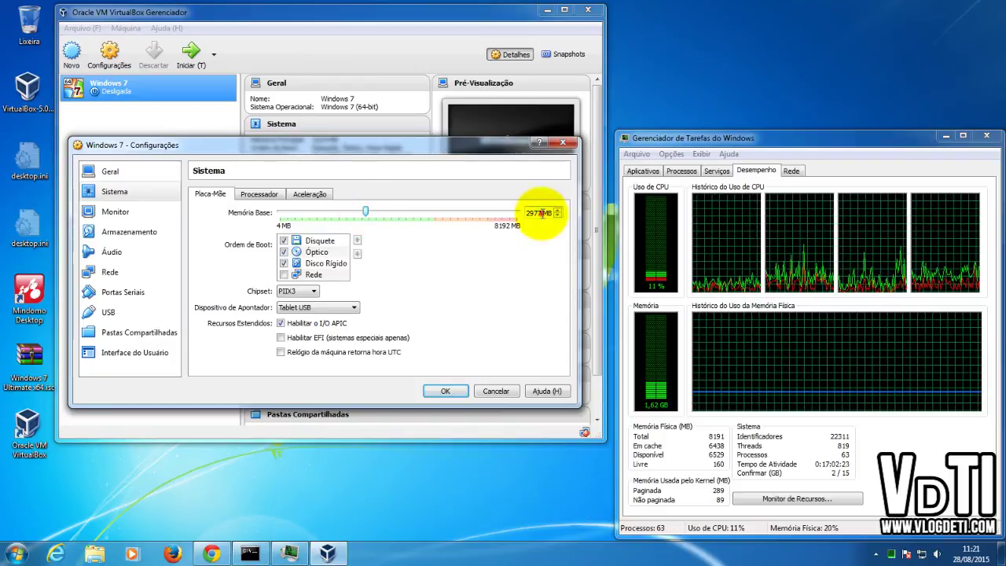
{"action": "type", "text": "1024"}
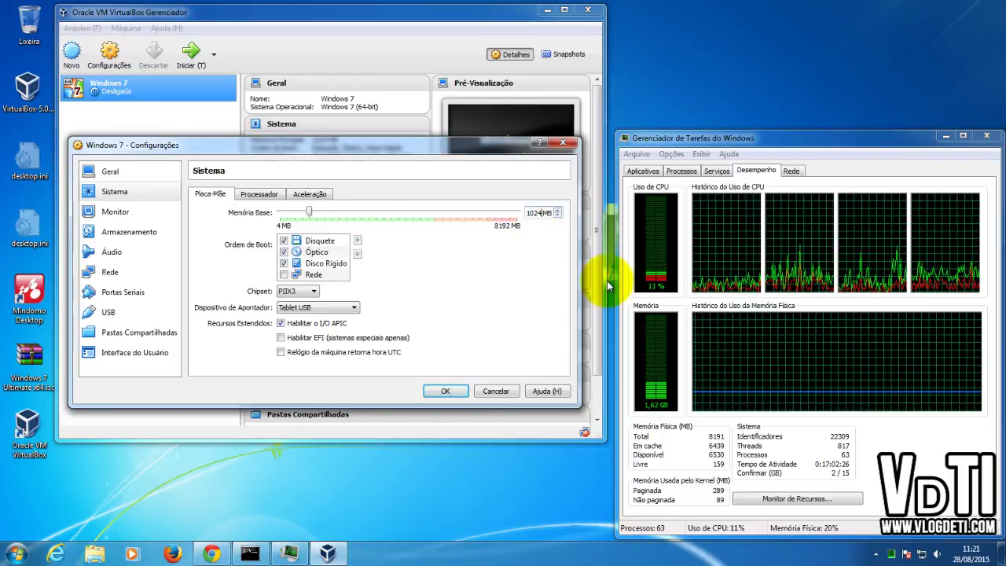
- Exclude the floppy drive from the machine's boot order in the System settings
{"action": "left_click", "coordinate": [283, 240]}
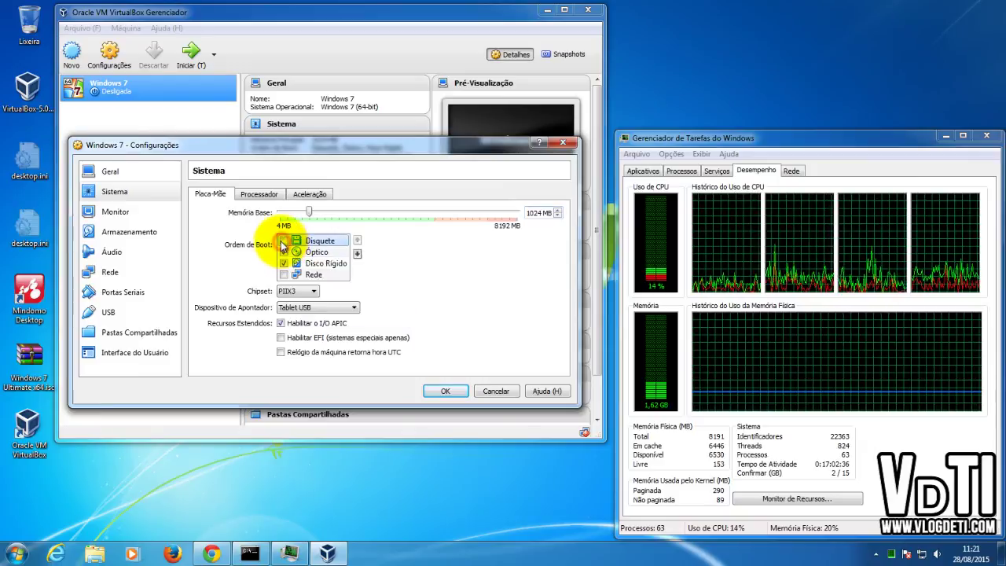
{"action": "left_click", "coordinate": [284, 241]}
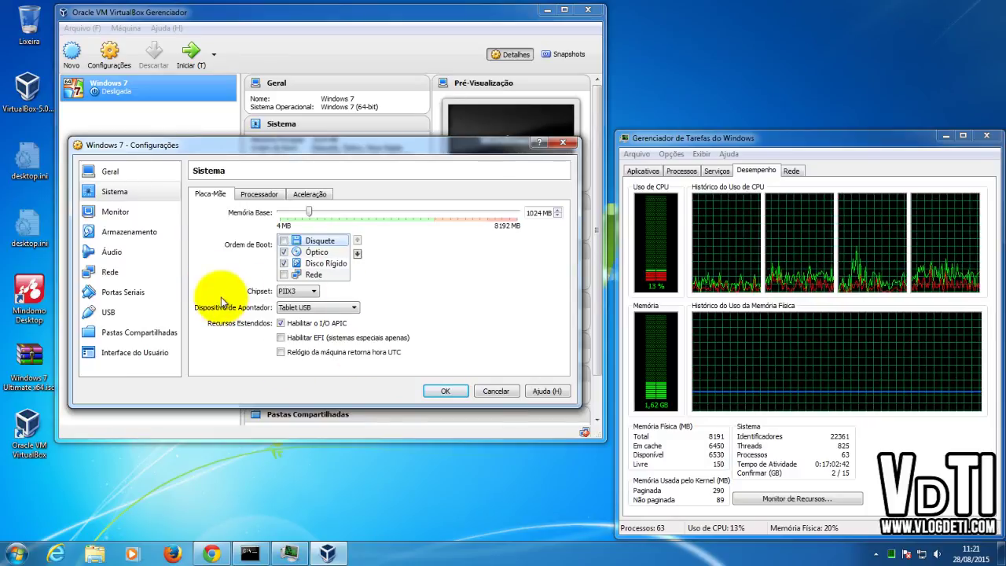
{"action": "left_click", "coordinate": [117, 212]}
{"action": "left_click", "coordinate": [113, 194]}
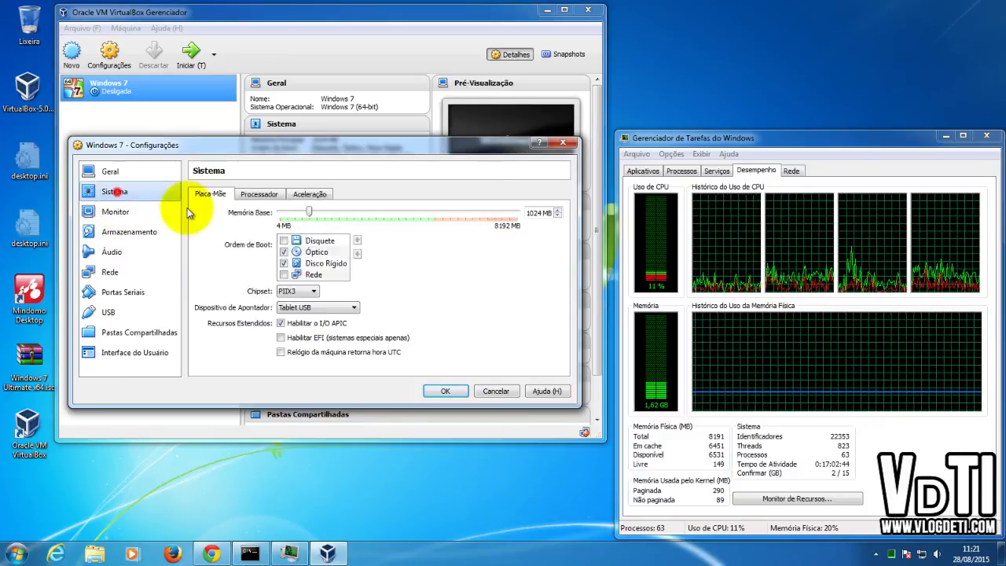
- Allocate 2 processors to the machine and review the execution cap and hardware virtualization options
{"action": "left_click", "coordinate": [259, 194]}
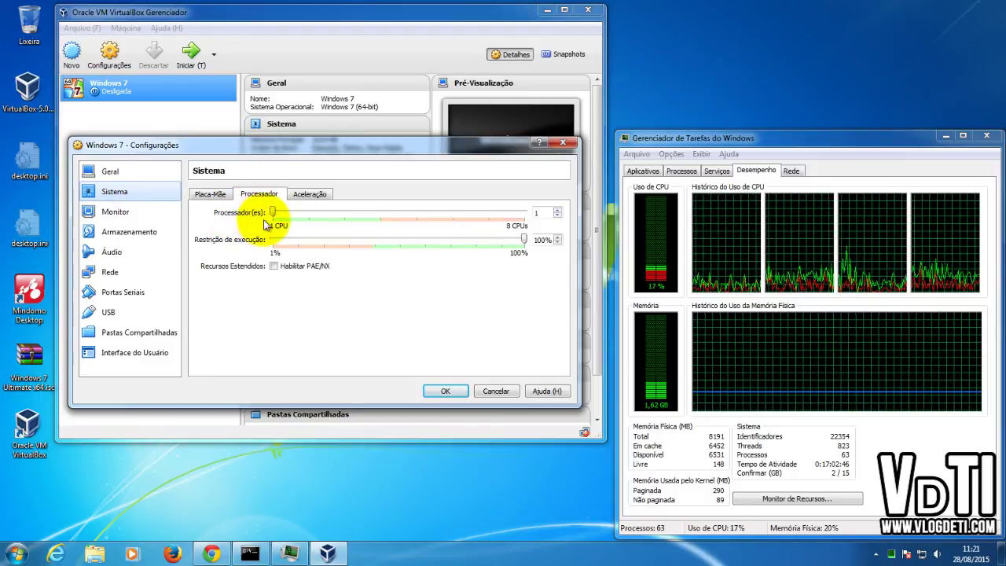
{"action": "mouse_move", "coordinate": [274, 212]}
{"action": "left_mouse_down"}
{"action": "mouse_move", "coordinate": [387, 213]}
{"action": "mouse_move", "coordinate": [289, 216]}
{"action": "left_mouse_up"}
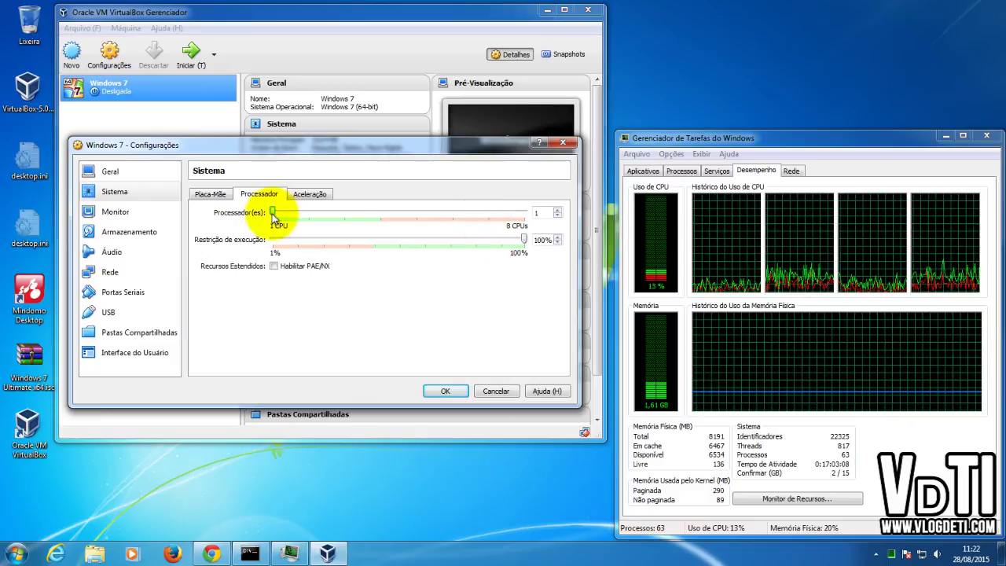
{"action": "left_click_drag", "start_coordinate": [273, 213], "coordinate": [308, 213]}
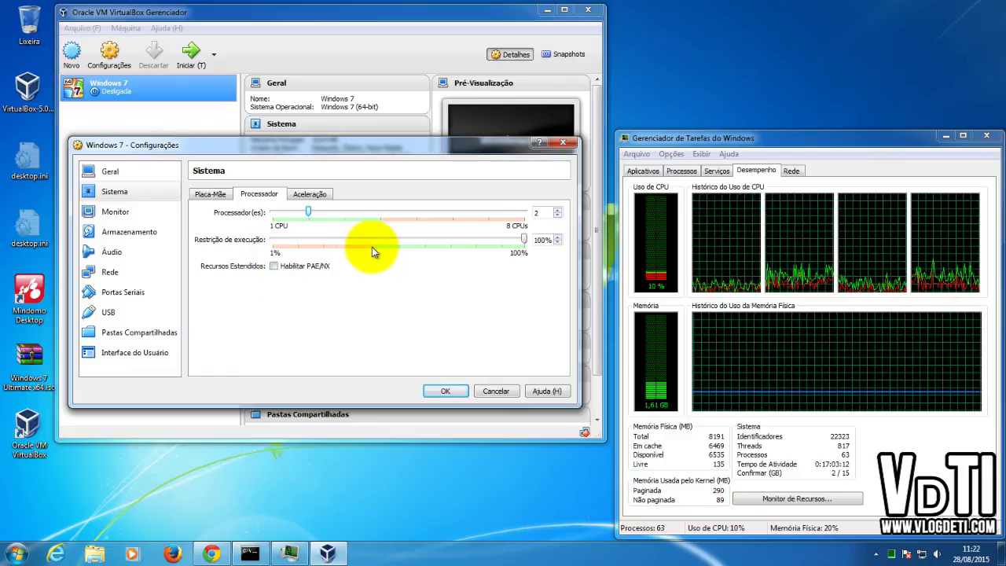
{"action": "mouse_move", "coordinate": [374, 251]}
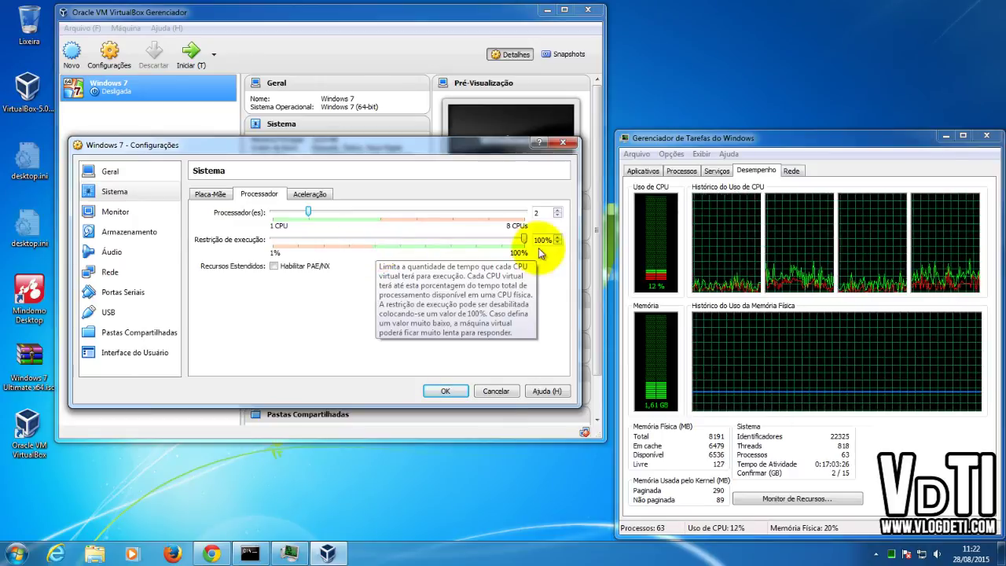
{"action": "left_click", "coordinate": [309, 194]}
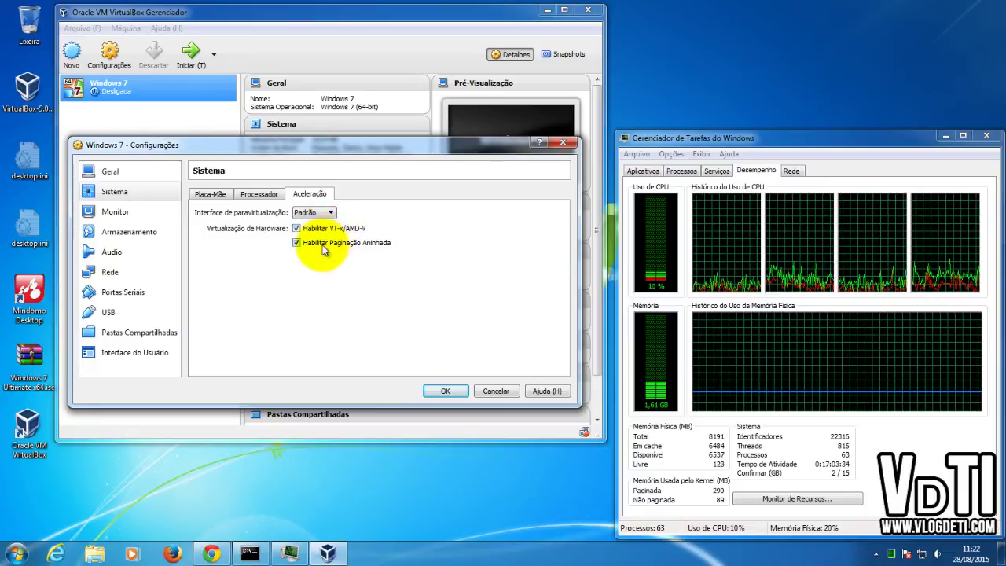
{"action": "mouse_move", "coordinate": [322, 249]}
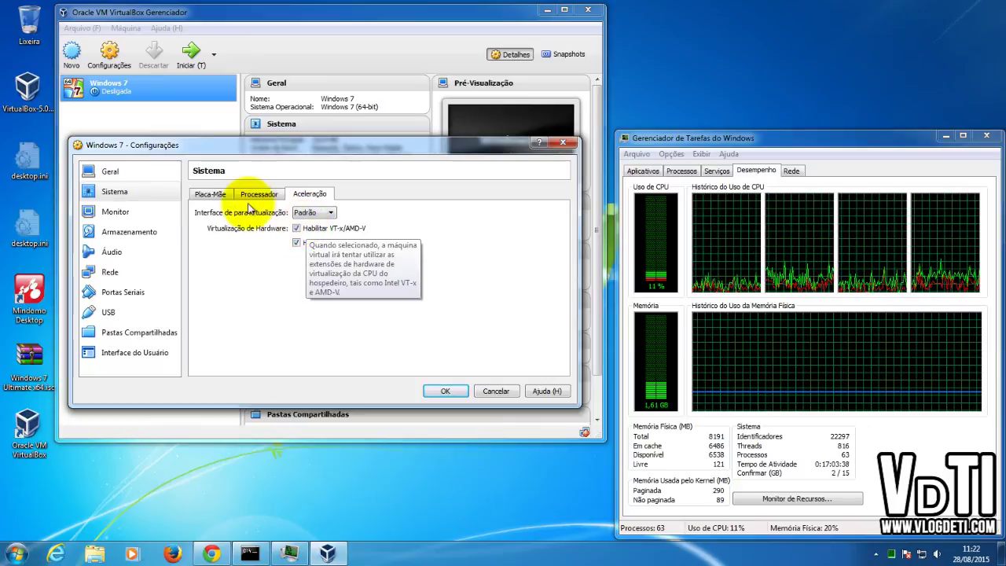
- Set the video memory to 32 MB in the display settings
{"action": "left_click", "coordinate": [118, 213]}
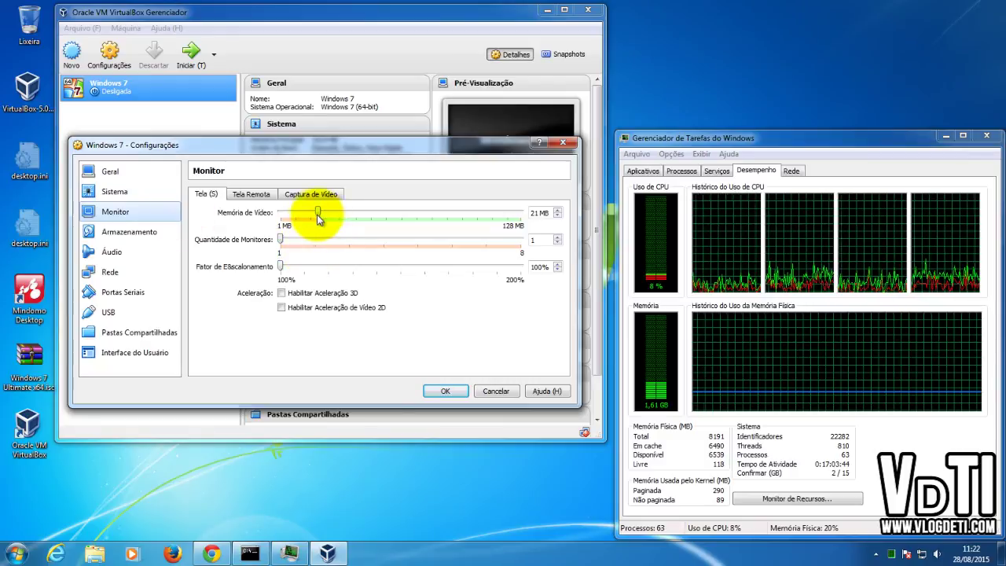
{"action": "double_click", "coordinate": [537, 213]}
{"action": "type", "text": "32"}
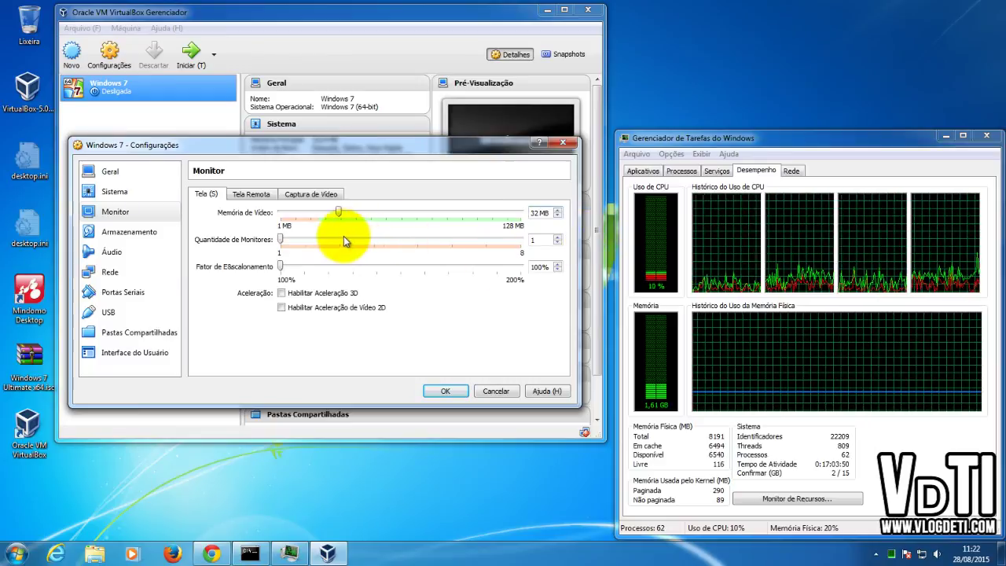
- Try lower video memory amounts such as 11 MB, restore it to 32 MB, and keep a single monitor
{"action": "left_click_drag", "start_coordinate": [338, 214], "coordinate": [299, 214]}
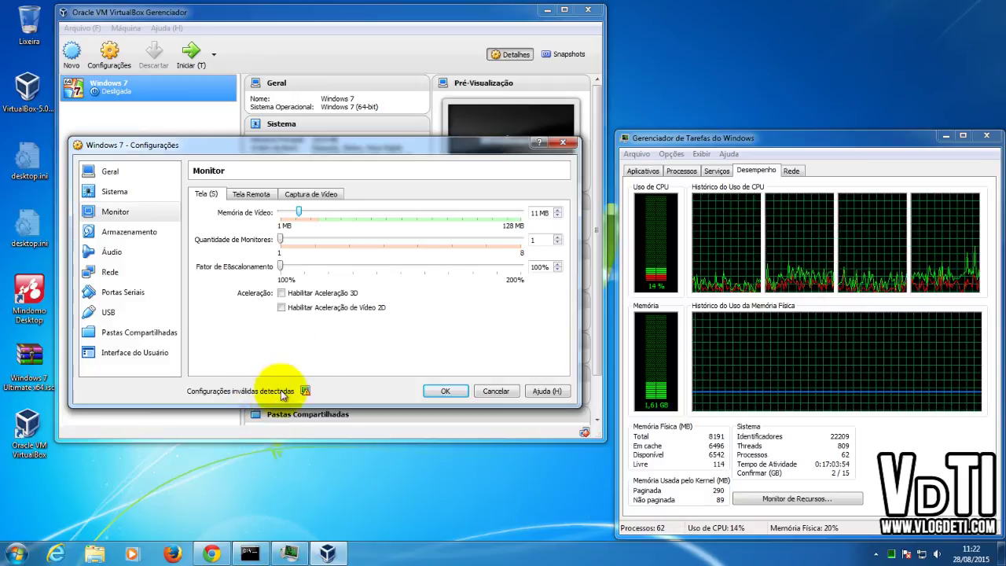
{"action": "left_click_drag", "start_coordinate": [300, 220], "coordinate": [318, 215]}
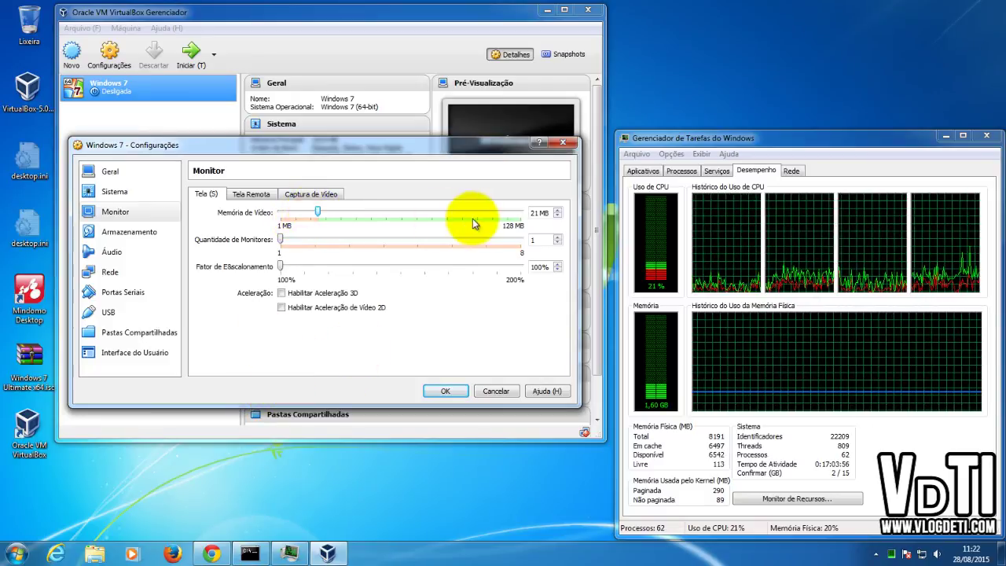
{"action": "left_click_drag", "start_coordinate": [519, 214], "coordinate": [505, 216]}
{"action": "type", "text": "32"}
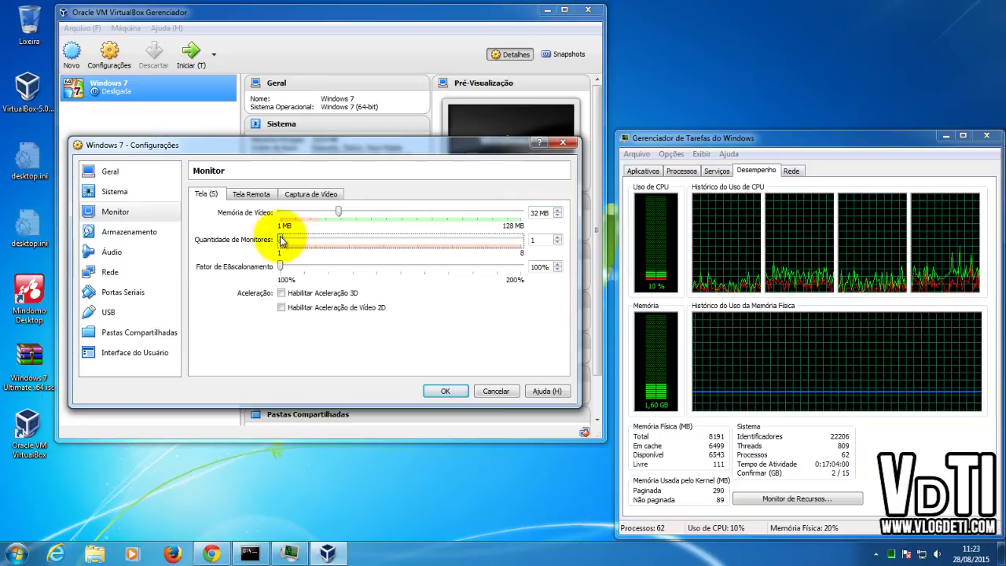
{"action": "left_click_drag", "start_coordinate": [280, 238], "coordinate": [236, 234]}
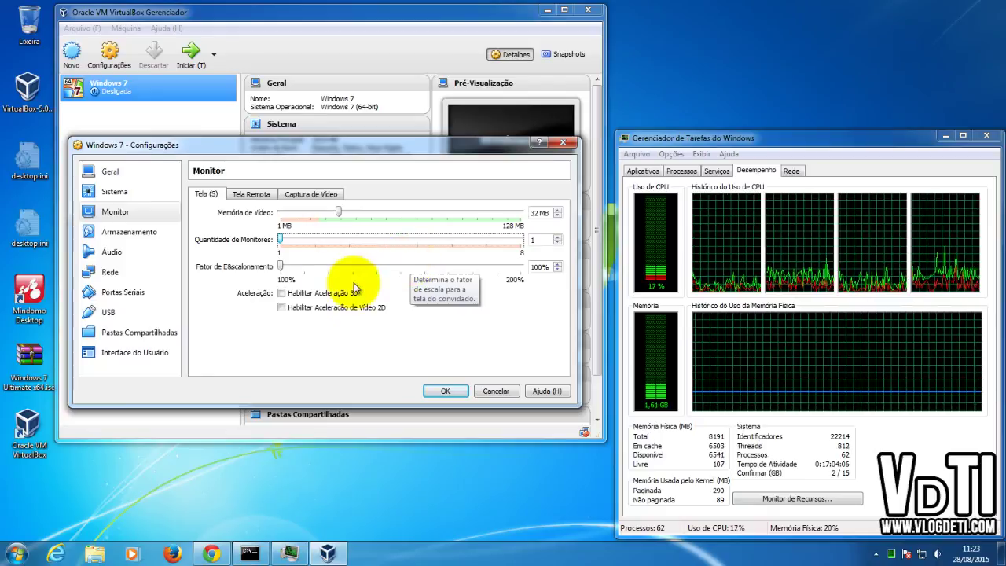
- Enable 3D acceleration and 2D video acceleration, and set the video memory to 48 MB
{"action": "left_click", "coordinate": [281, 293]}
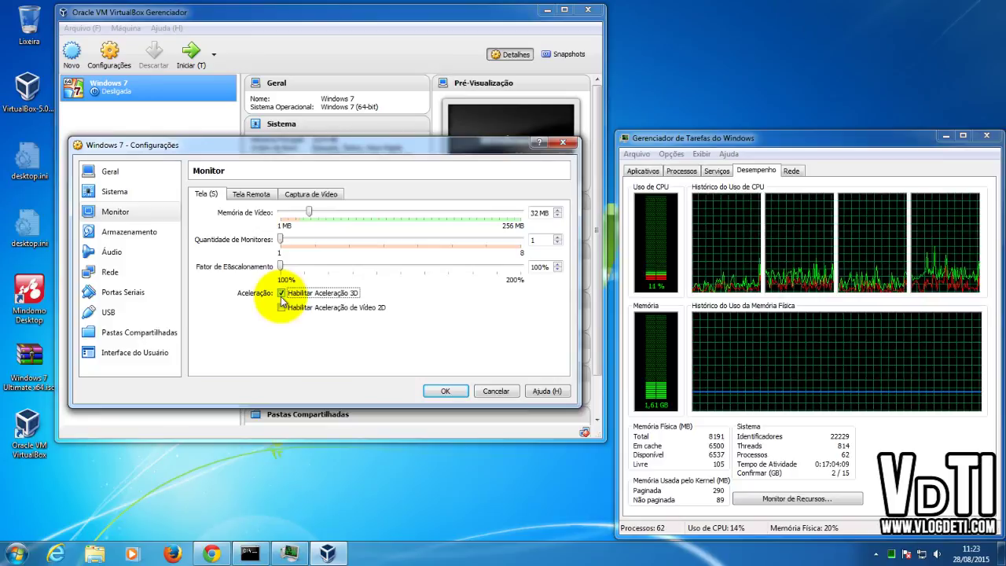
{"action": "left_click", "coordinate": [281, 307]}
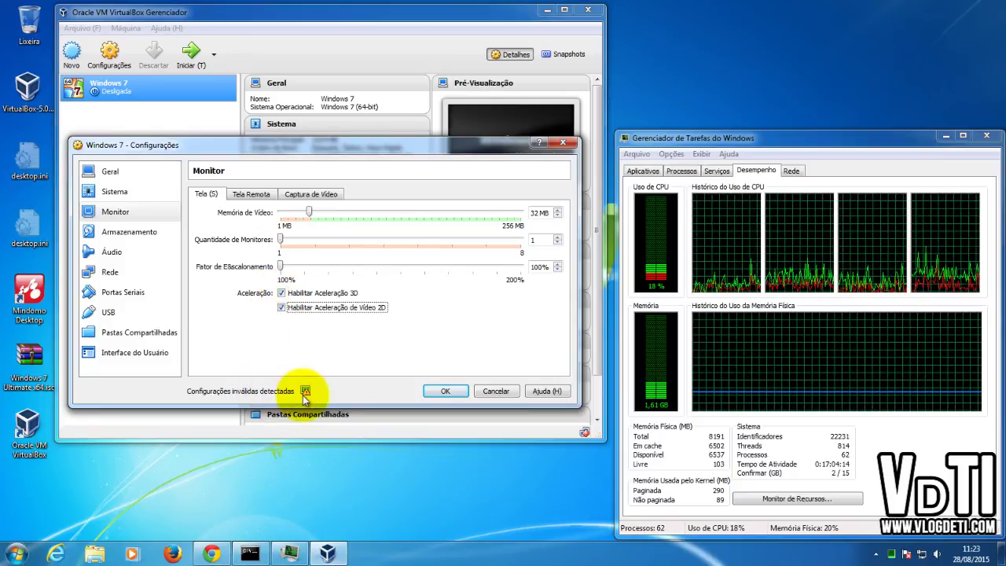
{"action": "mouse_move", "coordinate": [306, 391]}
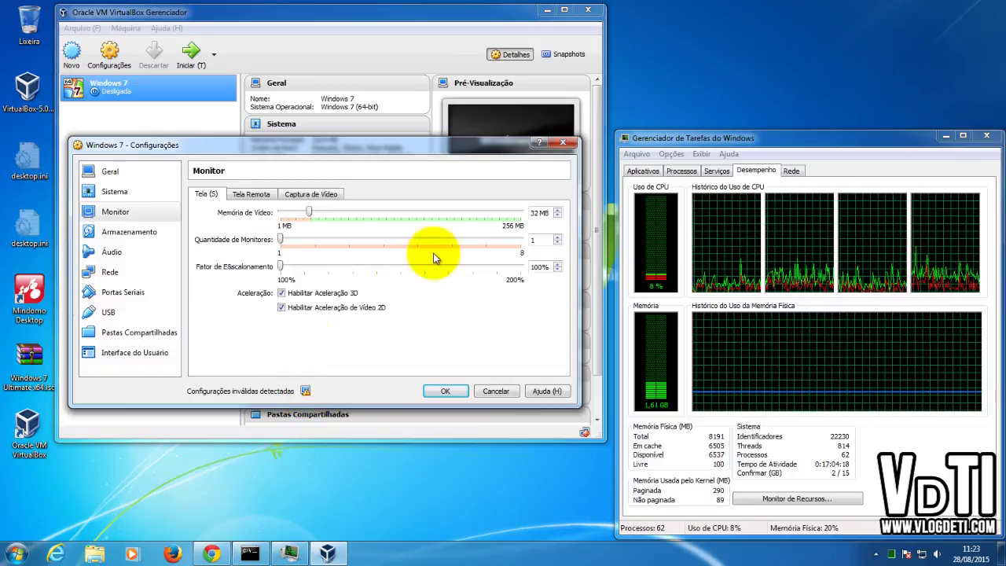
{"action": "double_click", "coordinate": [534, 213]}
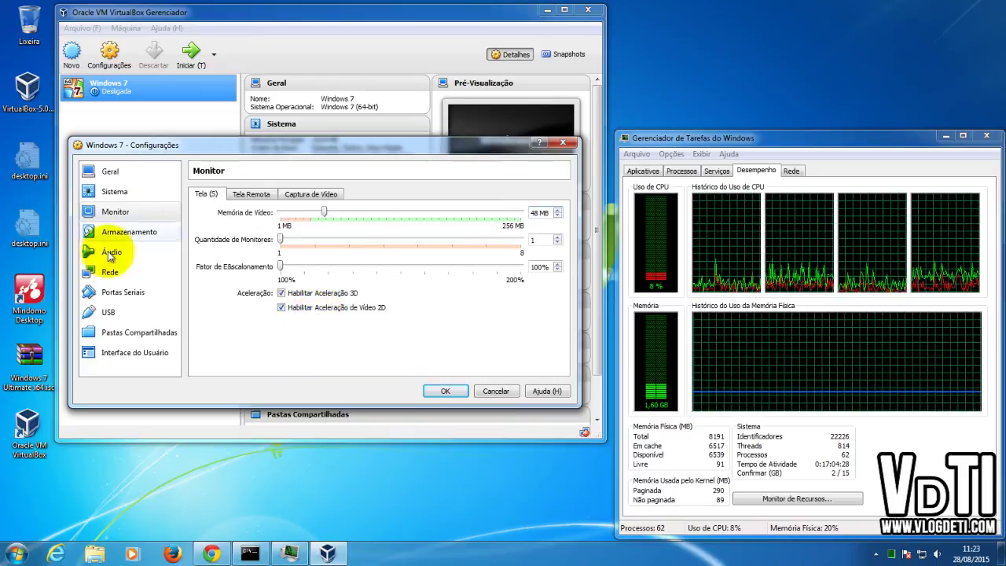
- Review the remote display and video capture options of the display settings
{"action": "left_click", "coordinate": [251, 194]}
{"action": "left_click", "coordinate": [308, 194]}
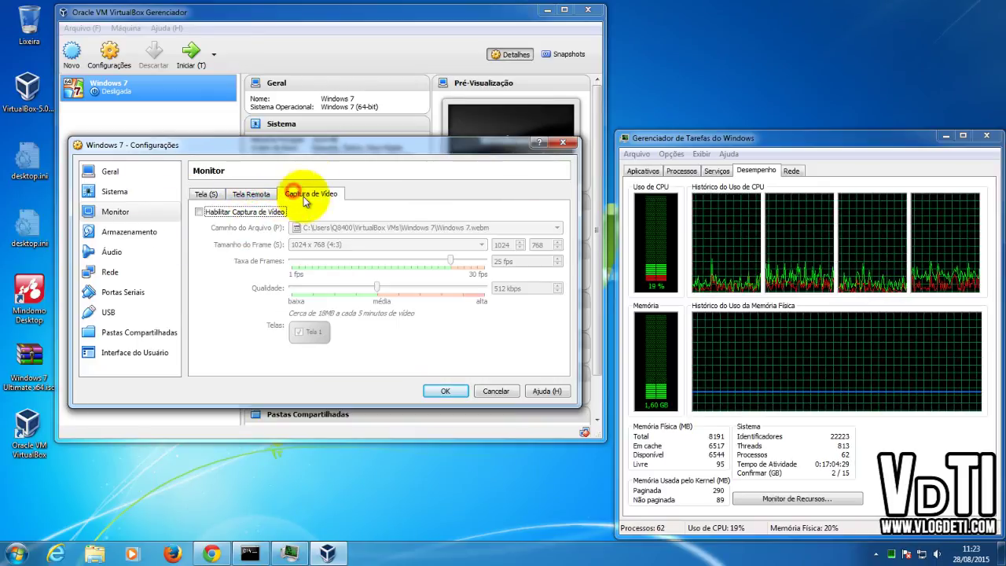
{"action": "left_click", "coordinate": [250, 195]}
- Inspect the Windows 7.vdi disk in the storage settings and load Windows 7 Ultimate x64.iso from the desktop into the empty optical drive
{"action": "left_click", "coordinate": [122, 231]}
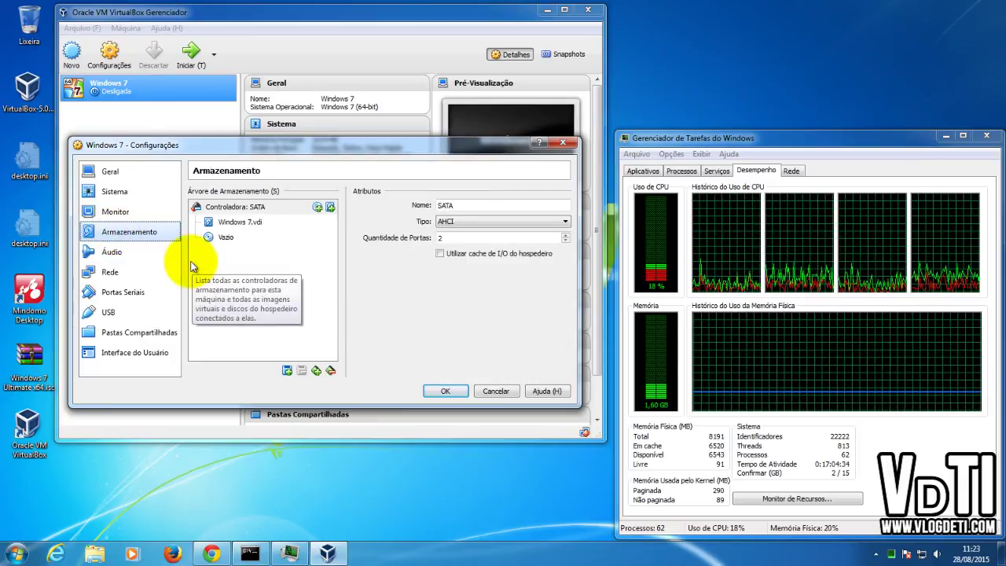
{"action": "left_click", "coordinate": [255, 225]}
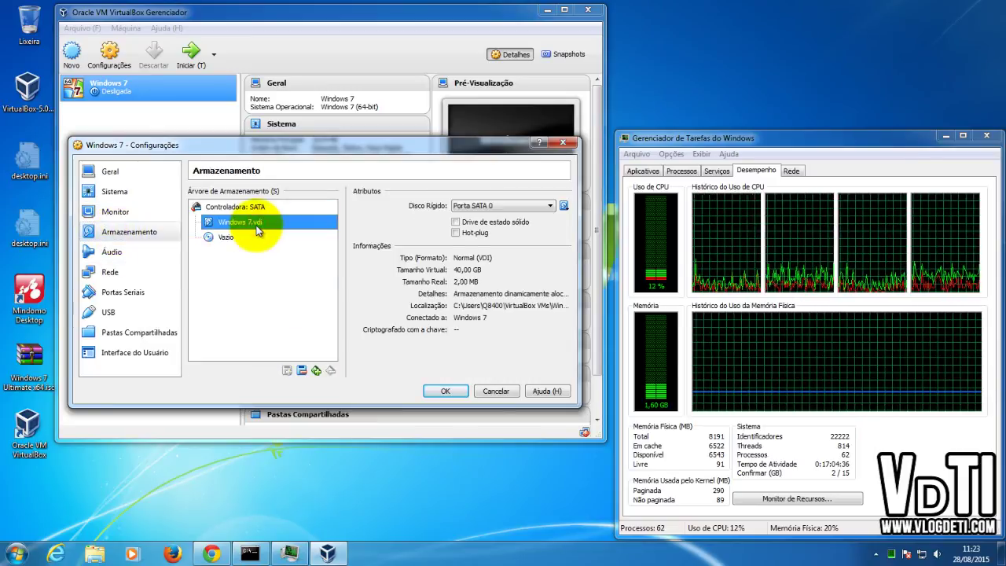
{"action": "left_click", "coordinate": [226, 237]}
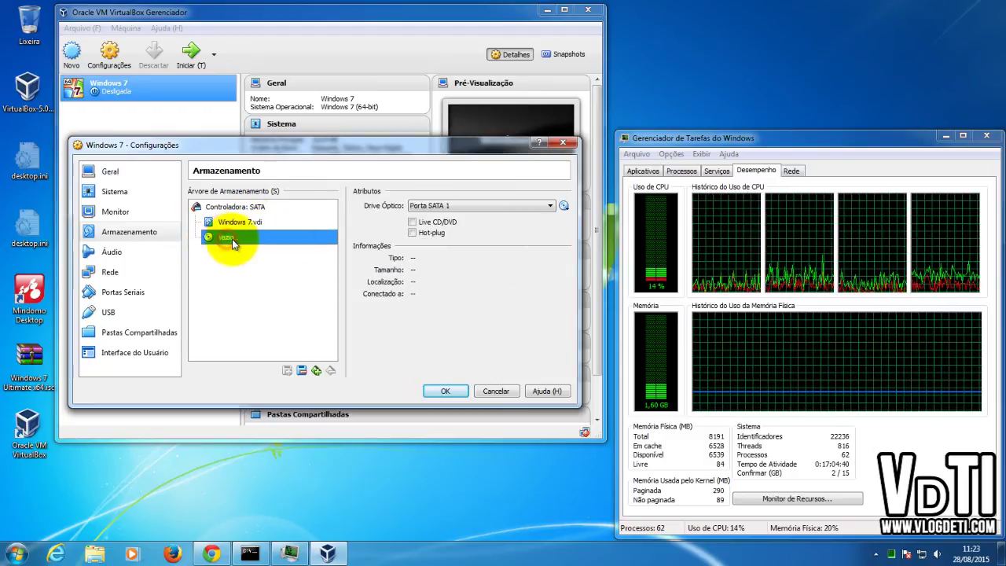
{"action": "left_click", "coordinate": [470, 206]}
{"action": "left_click", "coordinate": [472, 209]}
{"action": "left_click", "coordinate": [539, 222]}
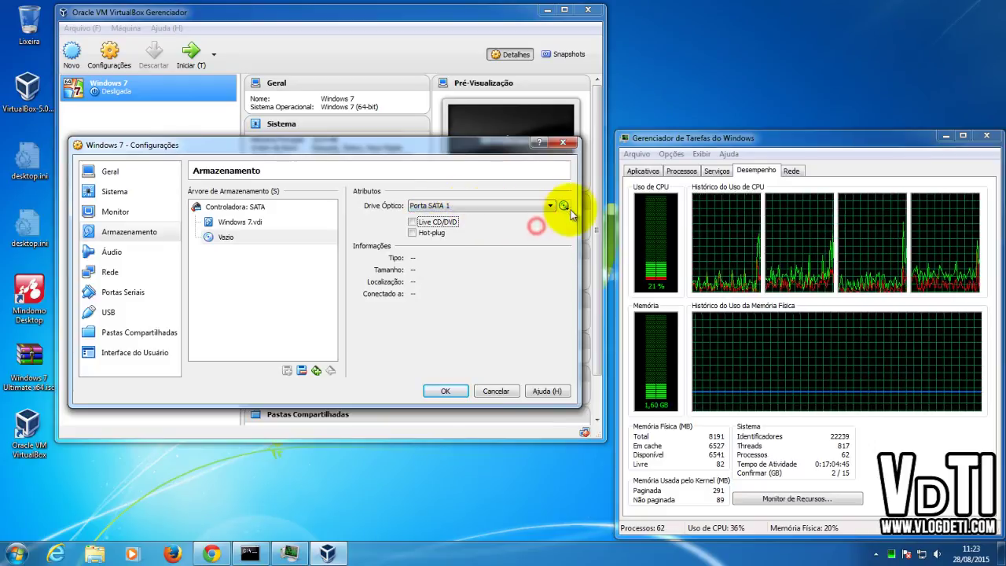
{"action": "left_click", "coordinate": [565, 206]}
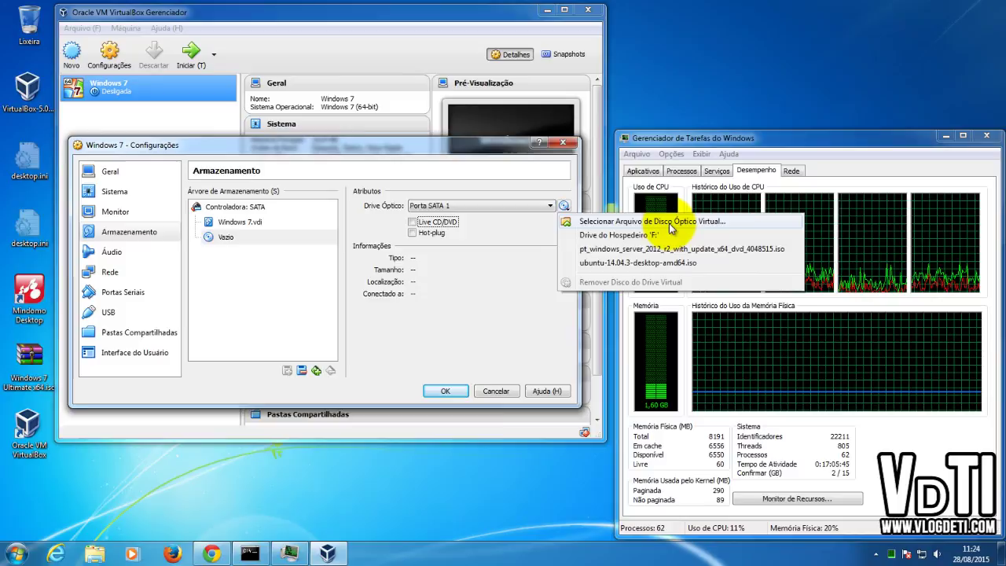
{"action": "left_click", "coordinate": [670, 225]}
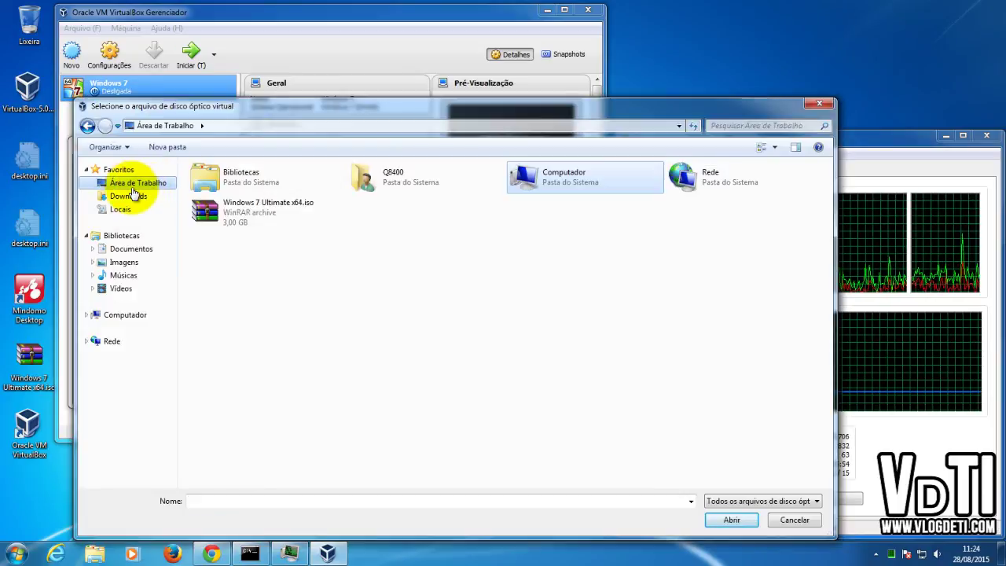
{"action": "left_click", "coordinate": [253, 220]}
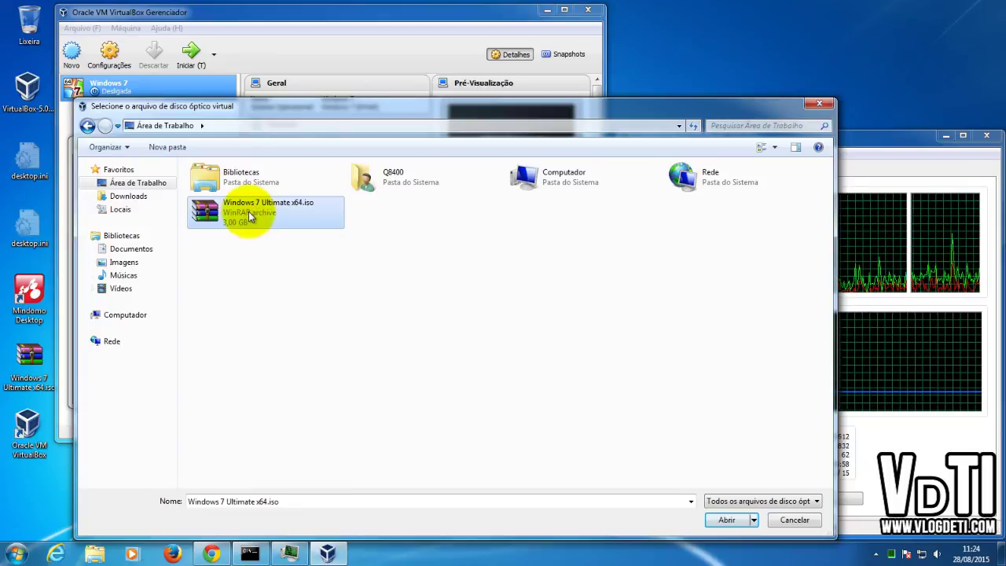
{"action": "double_click", "coordinate": [247, 216]}
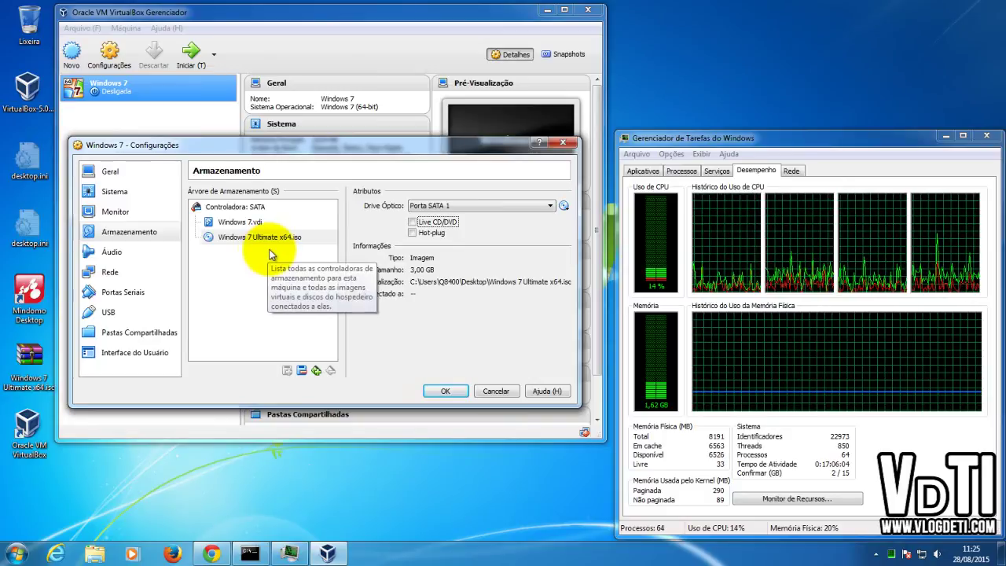
- Review the network adapters and the connection types available for Adapter 1, keeping NAT
{"action": "left_click", "coordinate": [117, 272]}
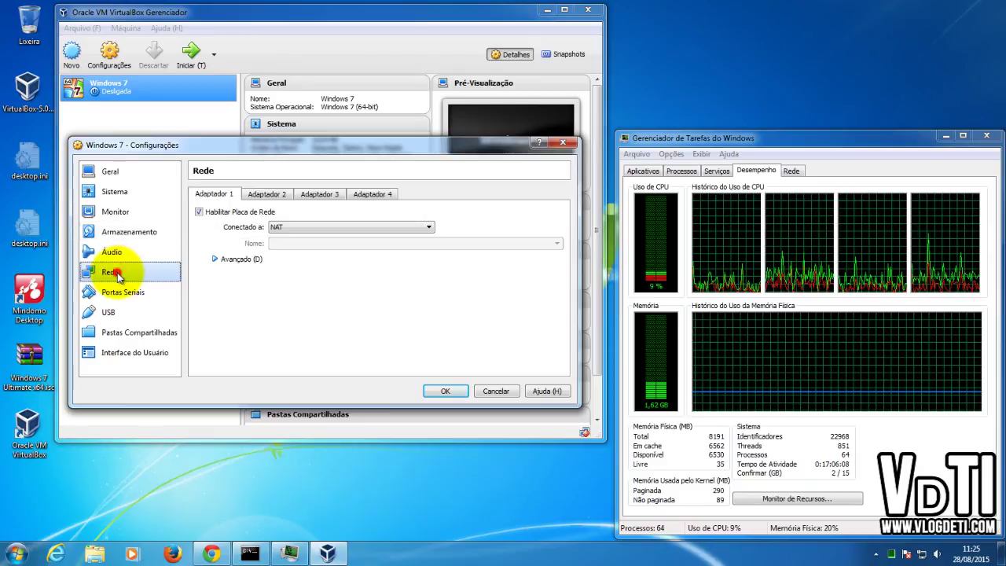
{"action": "left_click", "coordinate": [267, 194]}
{"action": "left_click", "coordinate": [199, 195]}
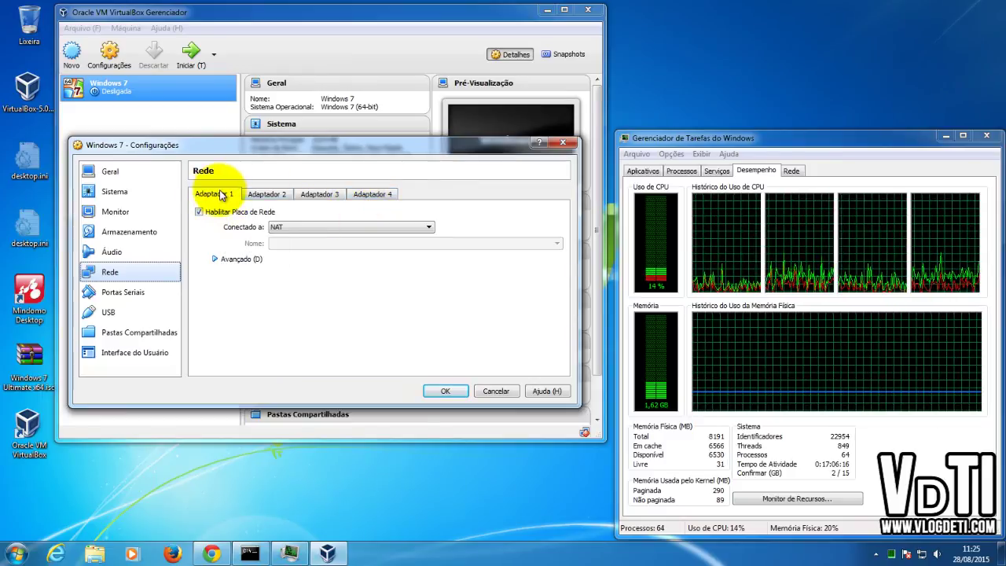
{"action": "left_click", "coordinate": [359, 227]}
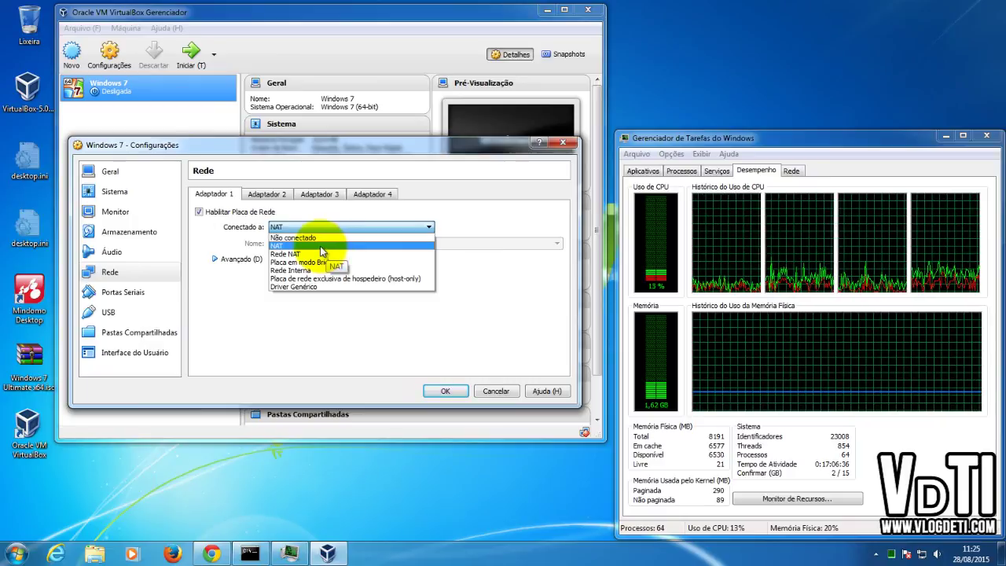
{"action": "left_click", "coordinate": [314, 228]}
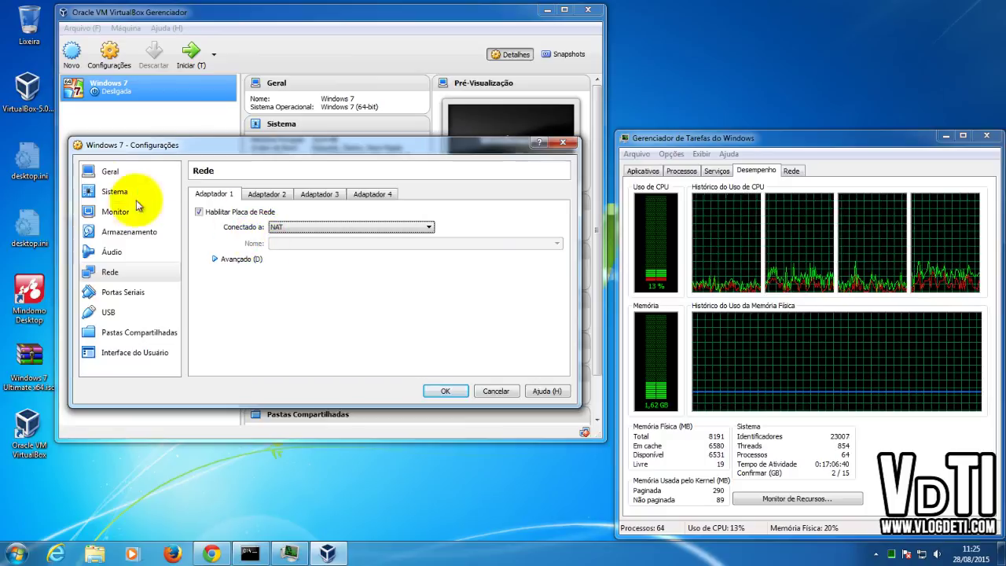
- Save the machine's settings, start the Windows 7 virtual machine, and move its window clear of the Task Manager
{"action": "left_click", "coordinate": [118, 165]}
{"action": "left_click", "coordinate": [445, 390]}
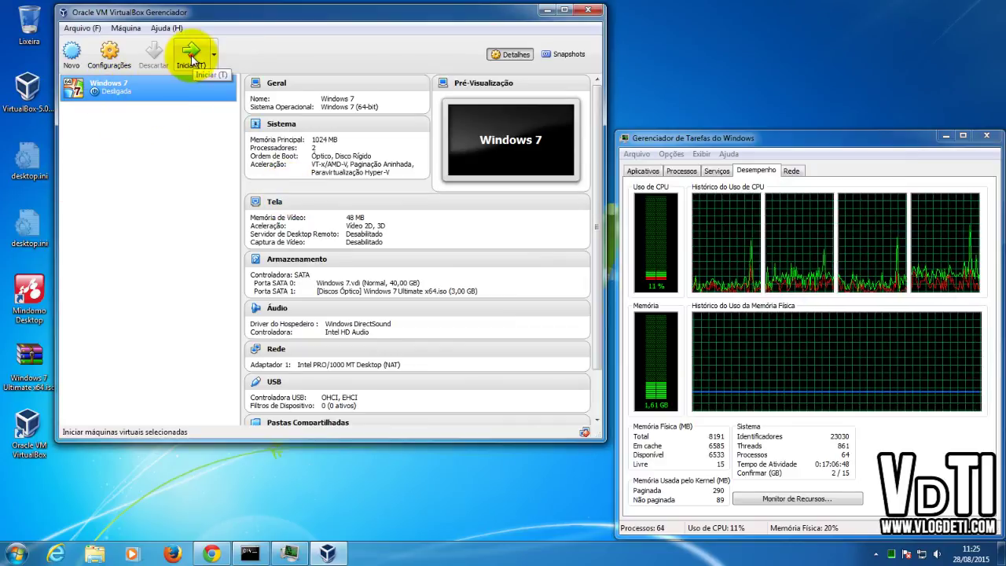
{"action": "left_click", "coordinate": [191, 61]}
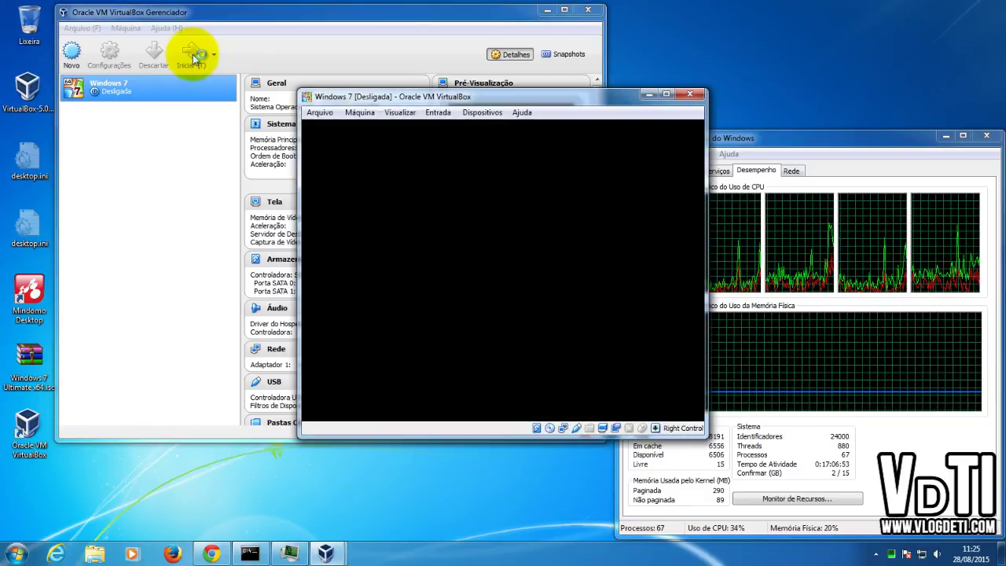
{"action": "left_click_drag", "start_coordinate": [512, 101], "coordinate": [317, 134]}
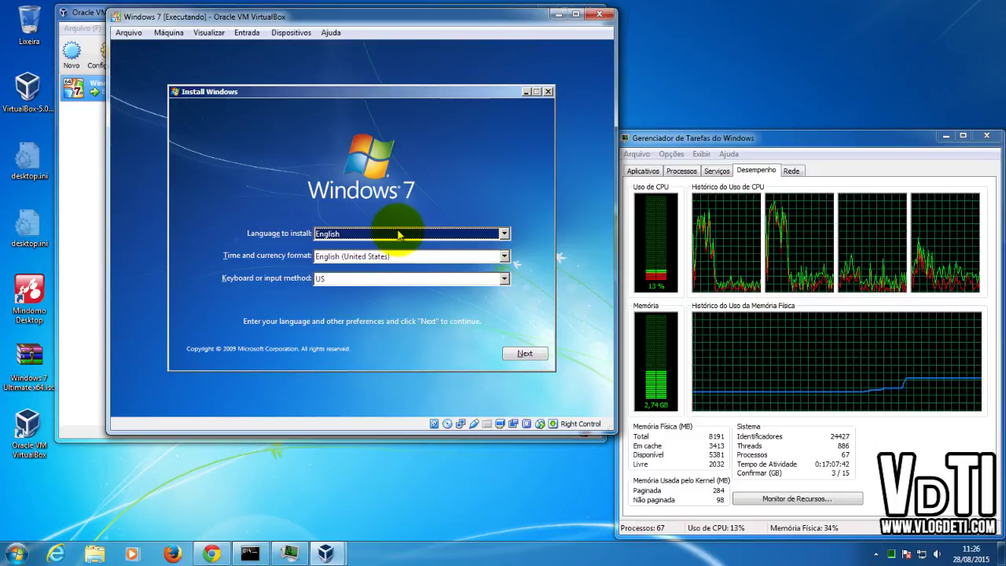
- Reset the running Windows 7 virtual machine from the VirtualBox manager, confirm the restart, and bring the machine's window forward
{"action": "left_click", "coordinate": [172, 33]}
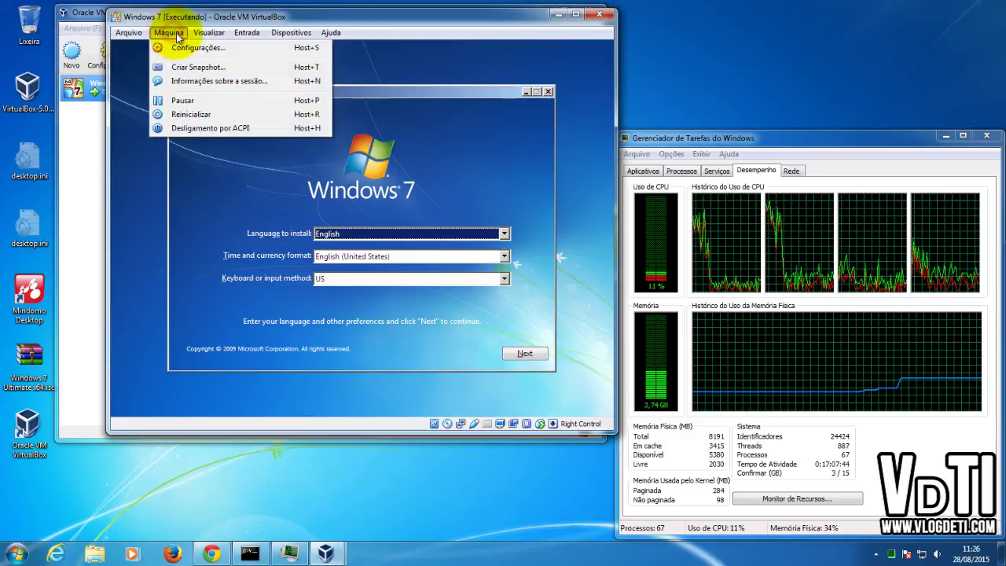
{"action": "left_click", "coordinate": [78, 149]}
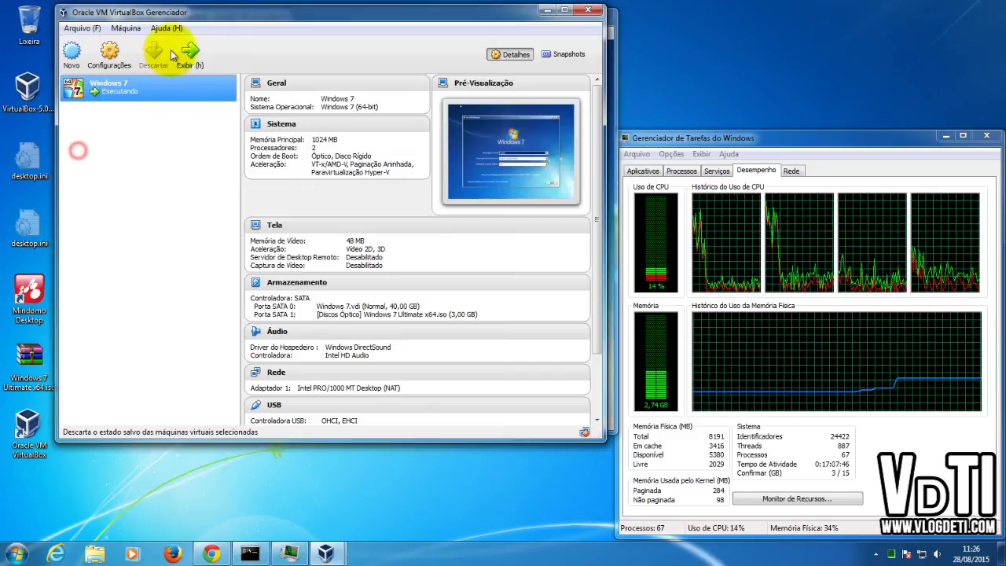
{"action": "left_click", "coordinate": [127, 28]}
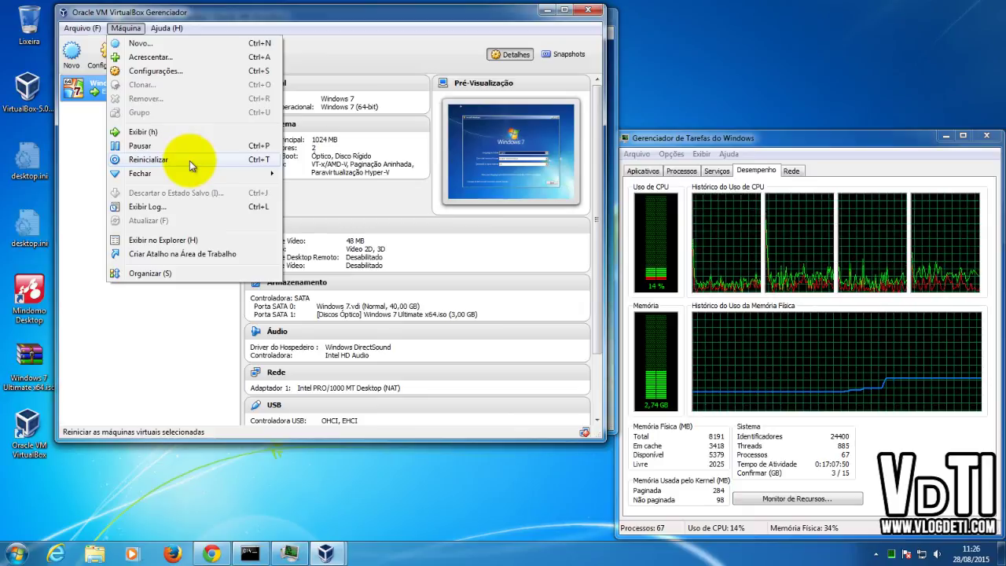
{"action": "left_click", "coordinate": [190, 161]}
{"action": "left_click", "coordinate": [302, 274]}
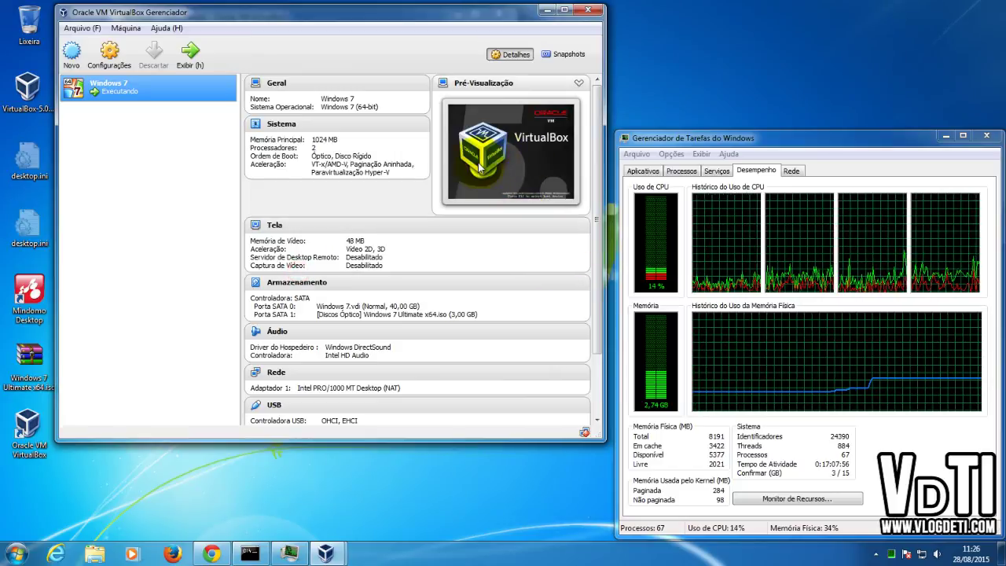
{"action": "left_click", "coordinate": [645, 235]}
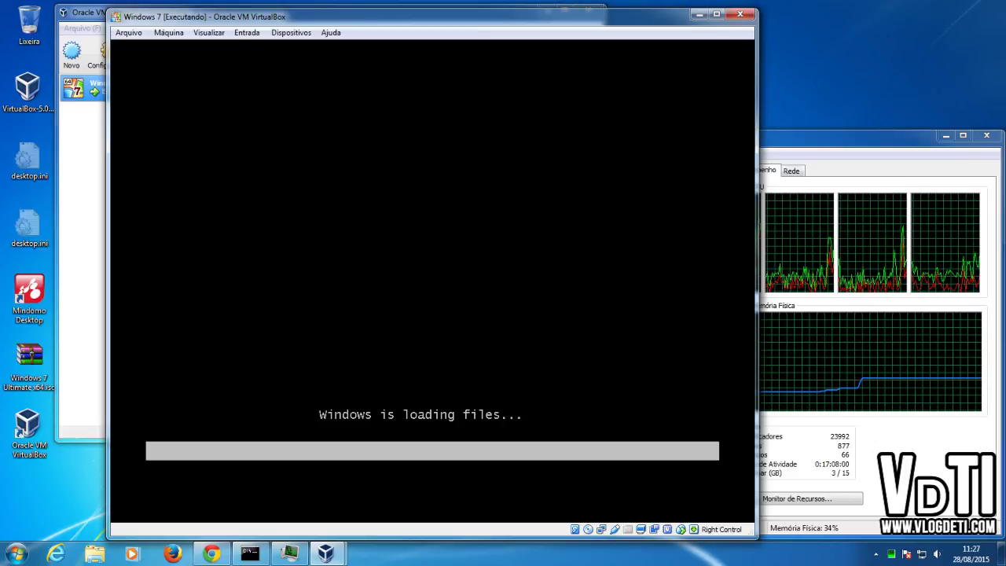
- Power off the running Windows 7 virtual machine from the VirtualBox manager and confirm the shutdown
{"action": "left_click", "coordinate": [89, 157]}
{"action": "left_click", "coordinate": [187, 54]}
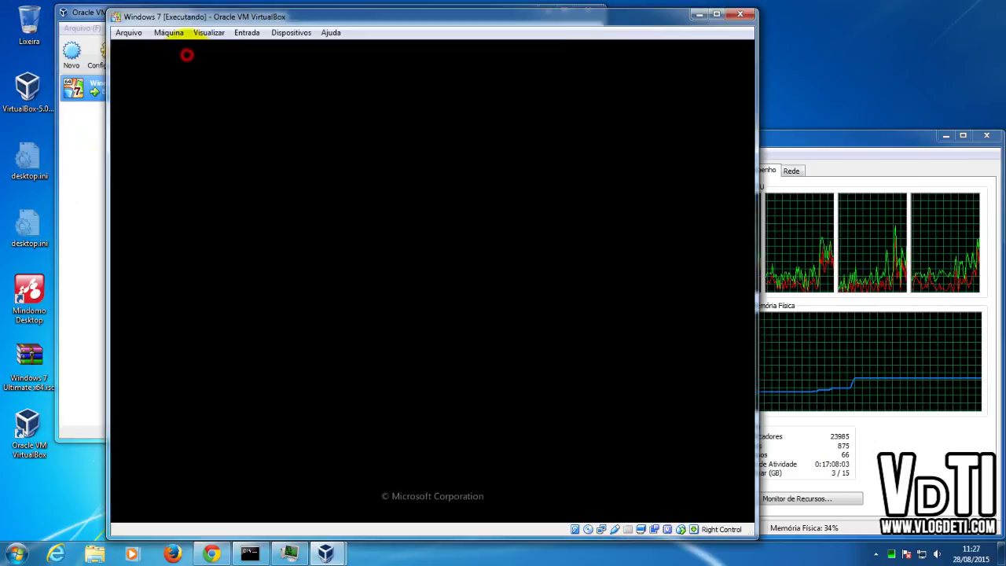
{"action": "left_click", "coordinate": [100, 153]}
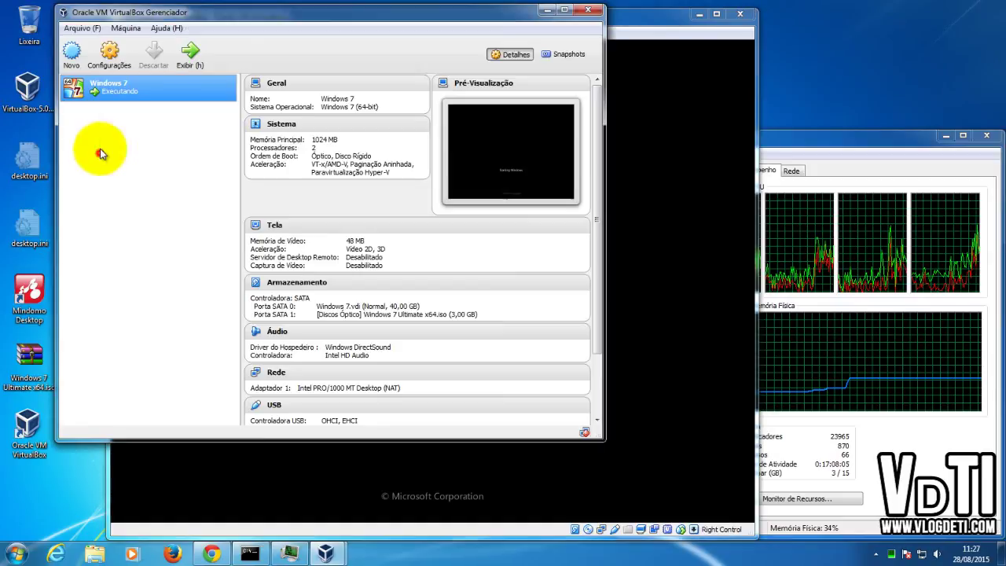
{"action": "right_click", "coordinate": [111, 88]}
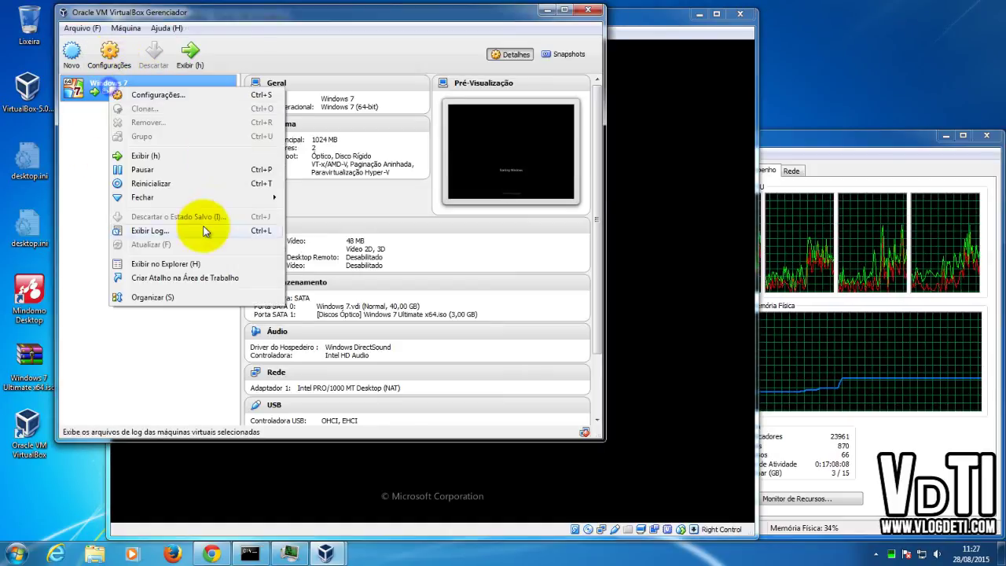
{"action": "left_click", "coordinate": [181, 199]}
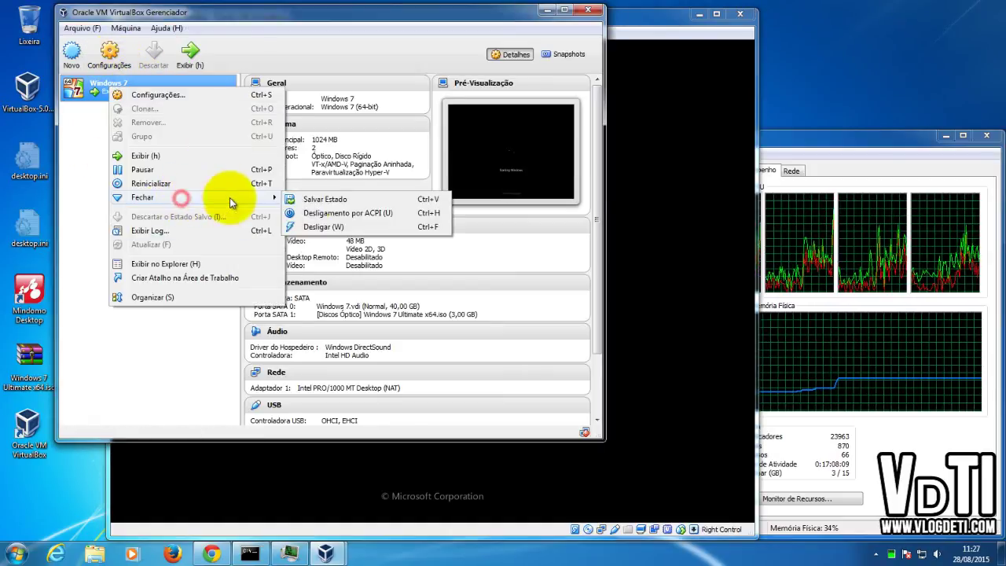
{"action": "left_click", "coordinate": [318, 226]}
{"action": "left_click", "coordinate": [304, 274]}
- Start the Windows 7 virtual machine again, open its temporary boot device selection, and boot from CD-ROM
{"action": "left_click", "coordinate": [118, 147]}
{"action": "left_click", "coordinate": [188, 63]}
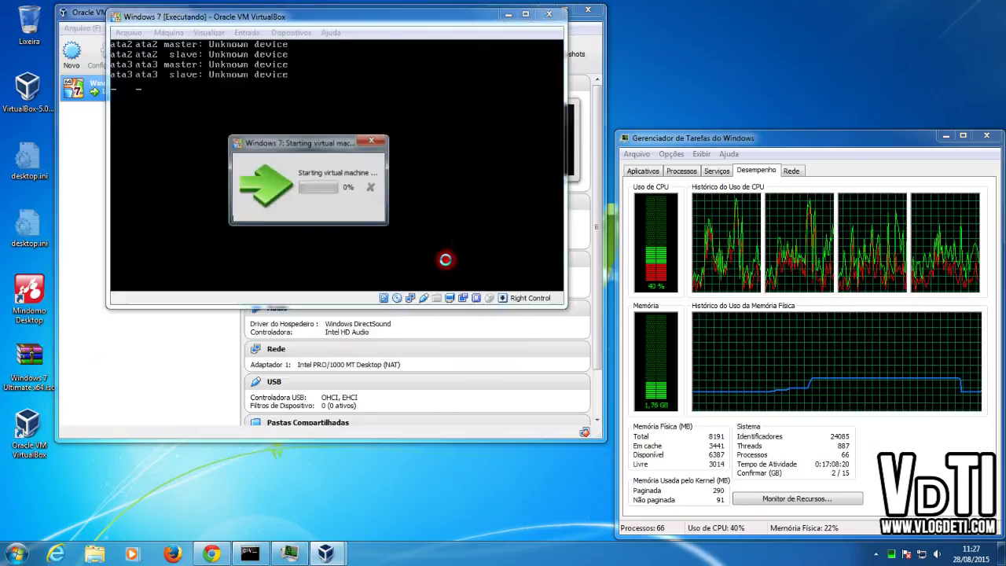
{"action": "key", "text": "F12"}
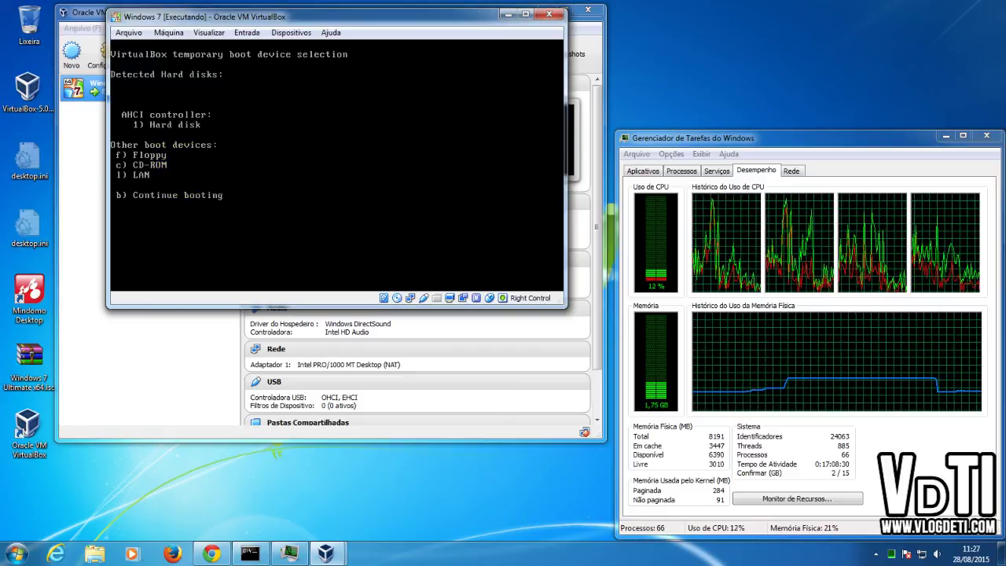
{"action": "key", "text": "c"}
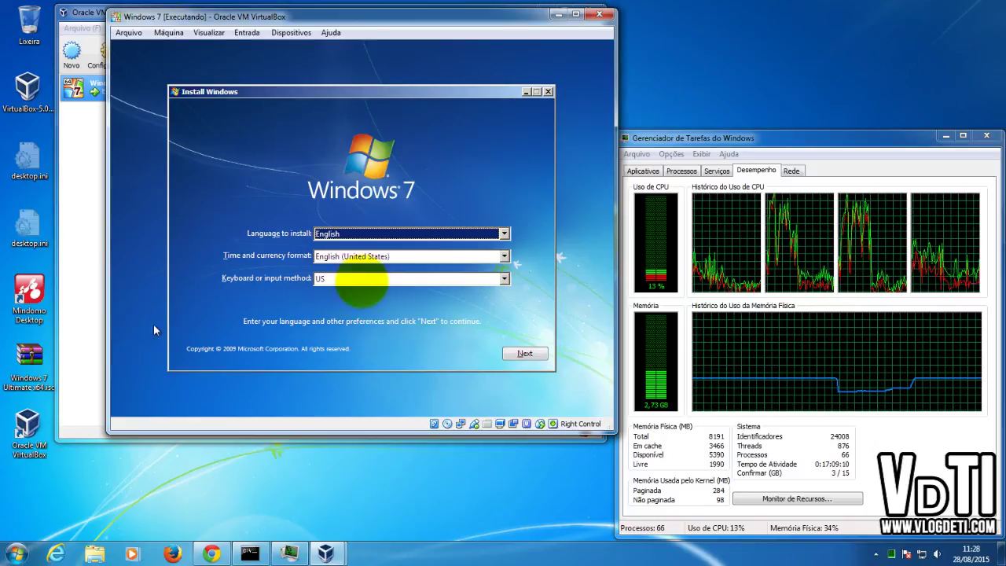
- Move the Install Windows window inside the virtual machine, and return mouse control to the host desktop
{"action": "left_click", "coordinate": [362, 96]}
{"action": "left_click_drag", "start_coordinate": [361, 95], "coordinate": [420, 82]}
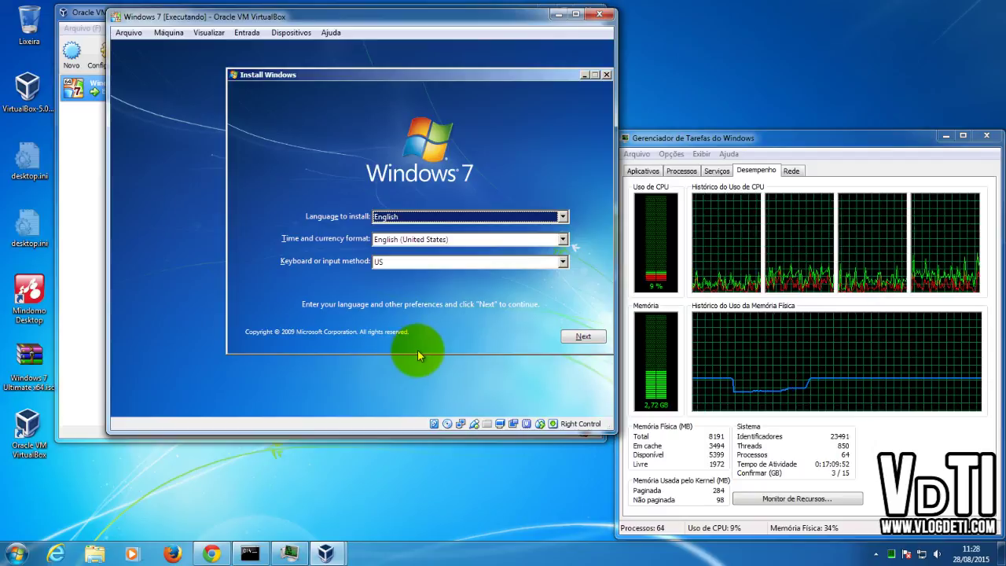
{"action": "left_click", "coordinate": [541, 555]}
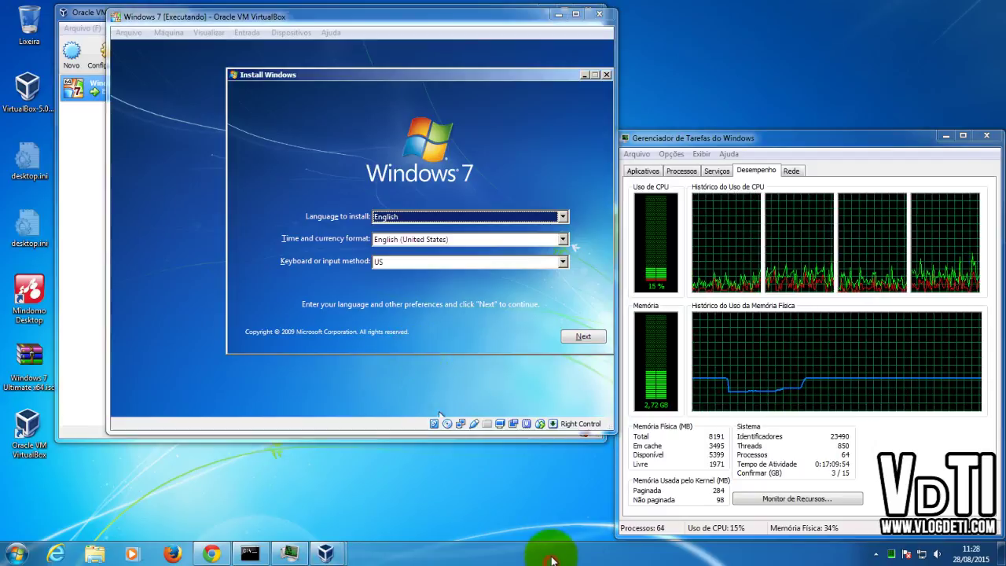